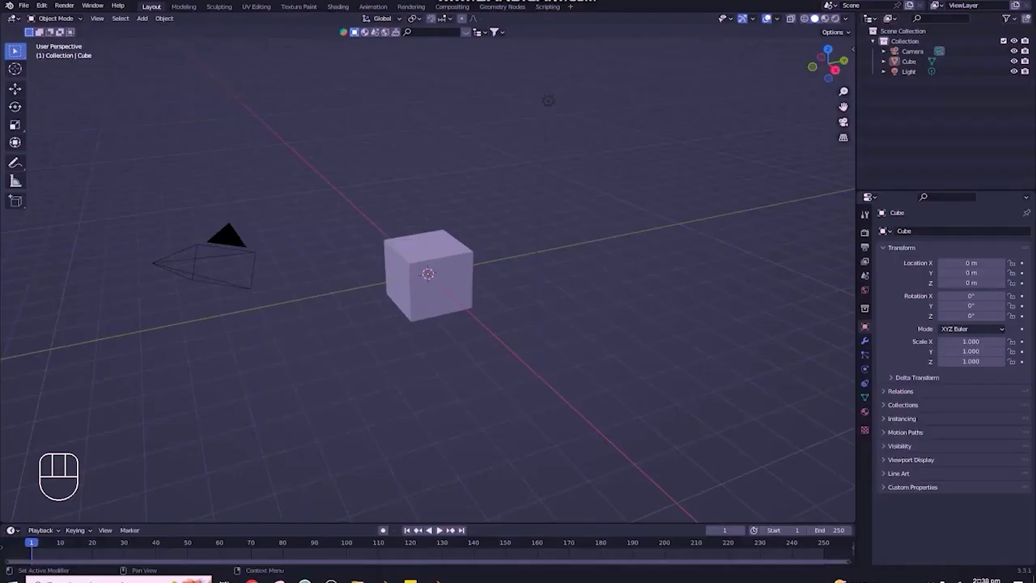
- Select all, then deselect everything in the default cube scene and switch to Chrome
{"action": "right_click", "coordinate": [695, 242]}
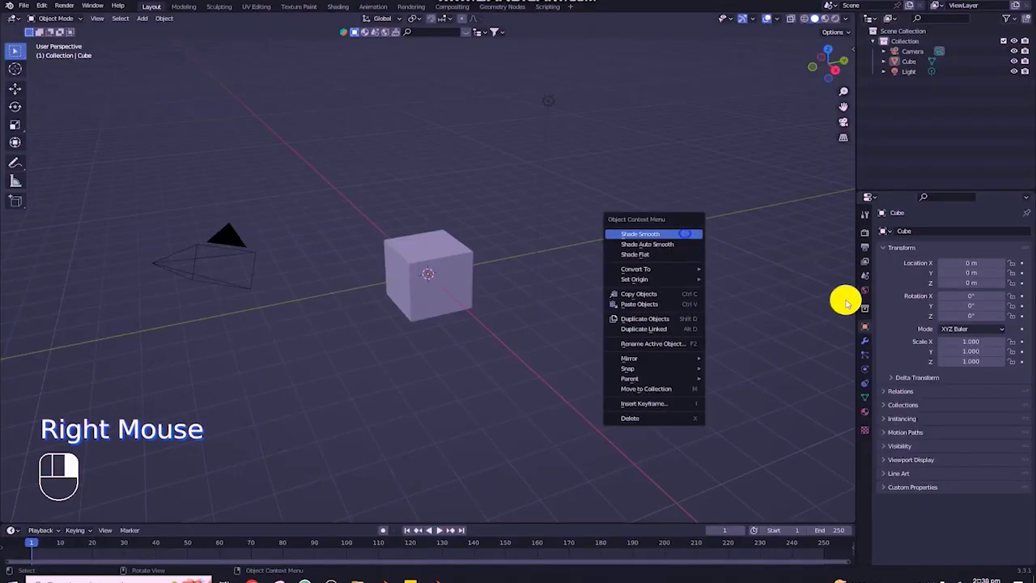
{"action": "key", "text": "a"}
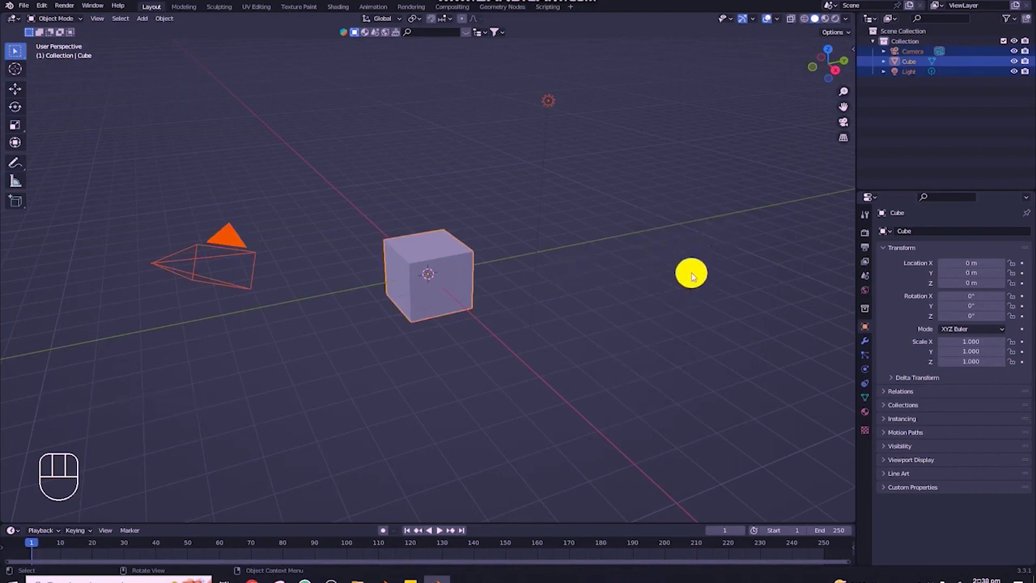
{"action": "left_click", "coordinate": [654, 178]}
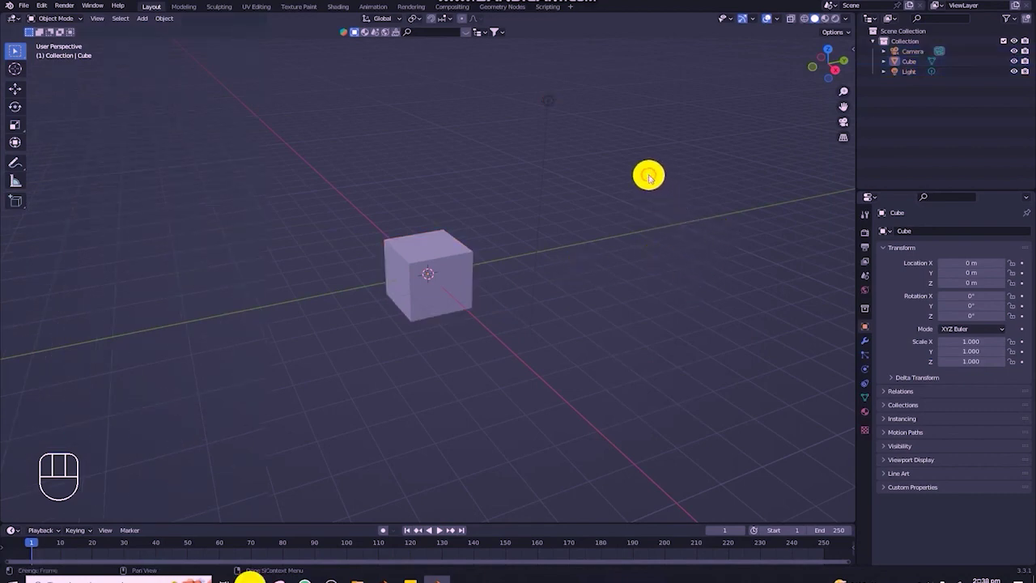
{"action": "left_click", "coordinate": [249, 579]}
- Search Google for the BlenderKit add-on and open the BlenderKit add-ons page
{"action": "type", "text": "blend"}
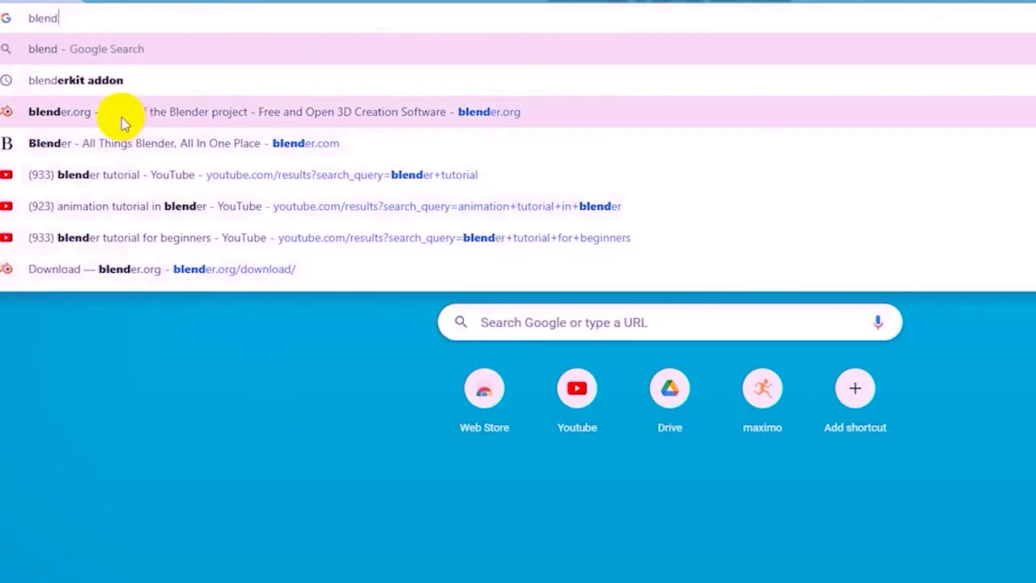
{"action": "left_click", "coordinate": [81, 78]}
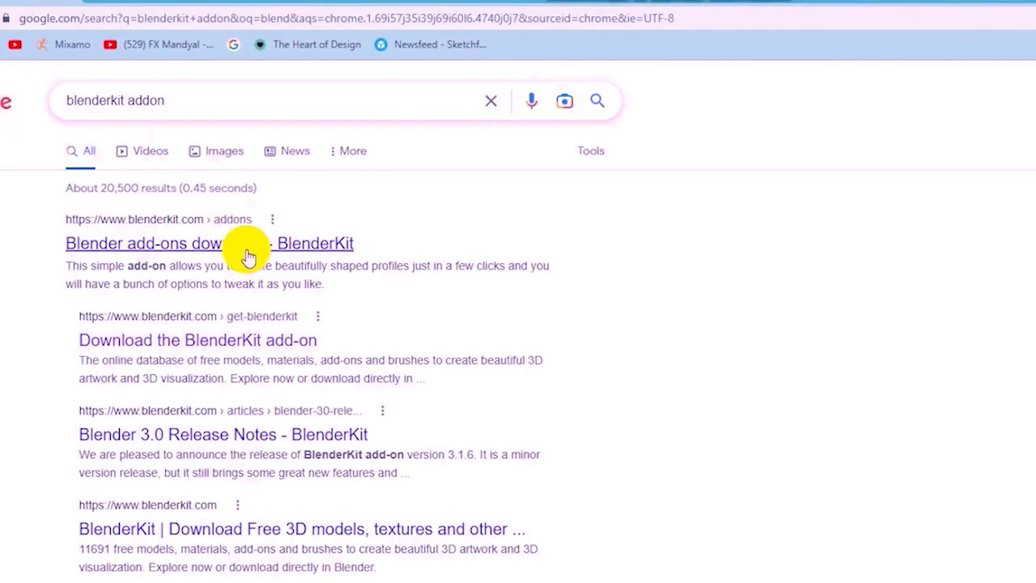
{"action": "left_click", "coordinate": [248, 256]}
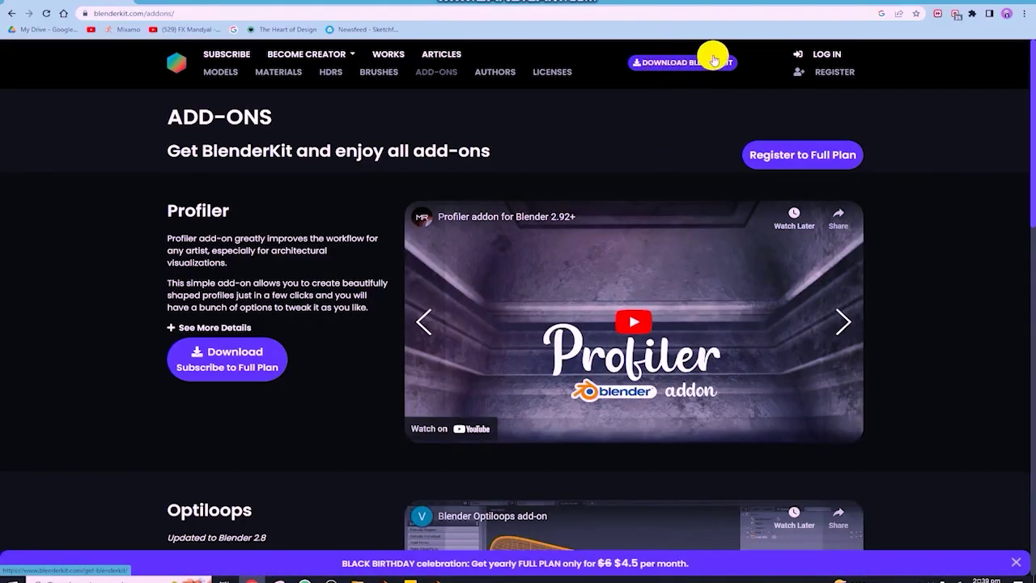
{"action": "scroll", "coordinate": [632, 303], "scroll_direction": "down", "scroll_amount": 9}
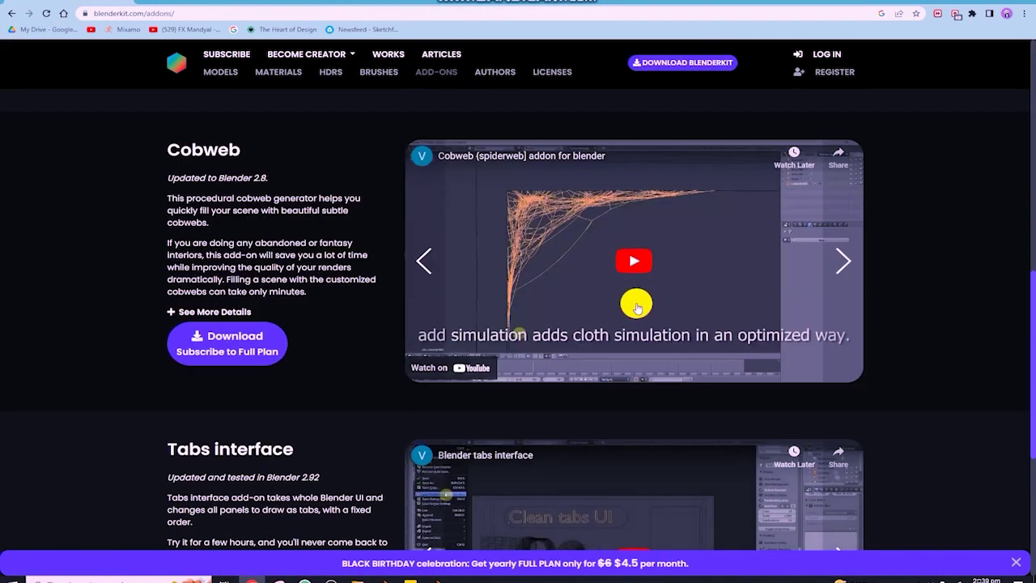
{"action": "scroll", "coordinate": [640, 302], "scroll_direction": "up", "scroll_amount": 5}
{"action": "scroll", "coordinate": [640, 302], "scroll_direction": "up", "scroll_amount": 4}
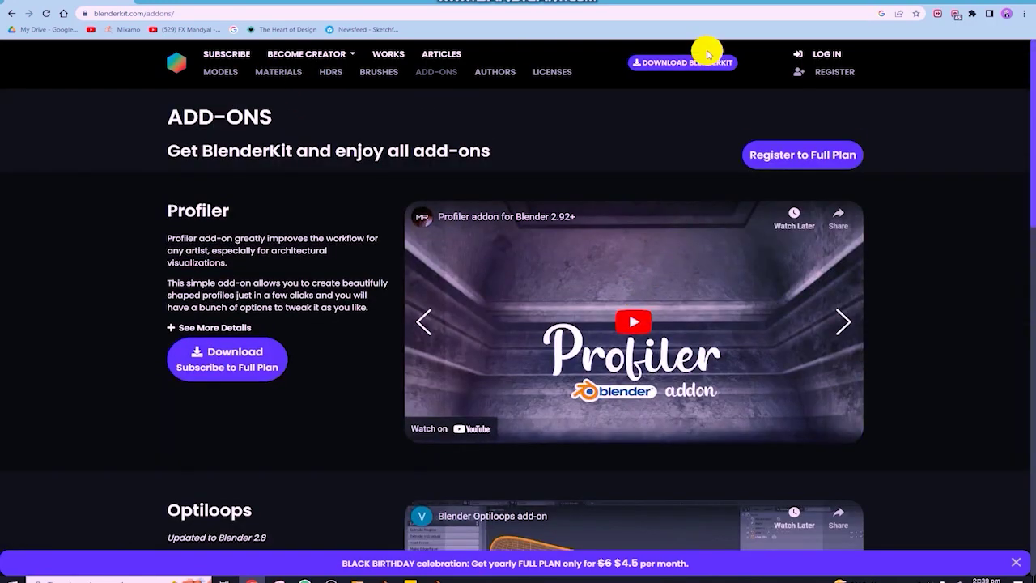
- Open the DOWNLOAD BLENDERKIT page with its three installation steps for Blender 3.0+
{"action": "left_click", "coordinate": [731, 63]}
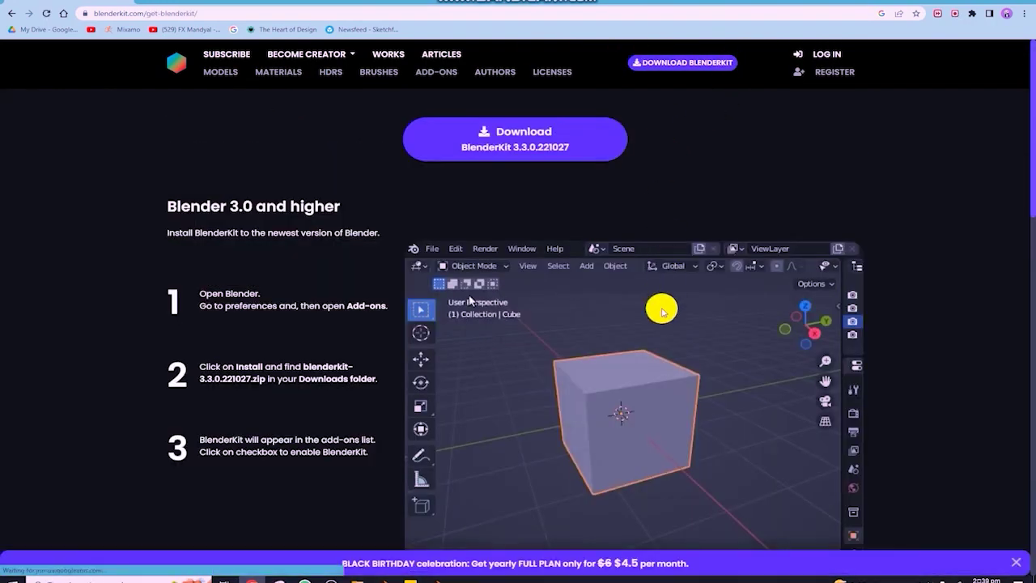
{"action": "scroll", "coordinate": [534, 234], "scroll_direction": "down", "scroll_amount": 1}
{"action": "scroll", "coordinate": [613, 132], "scroll_direction": "up", "scroll_amount": 1}
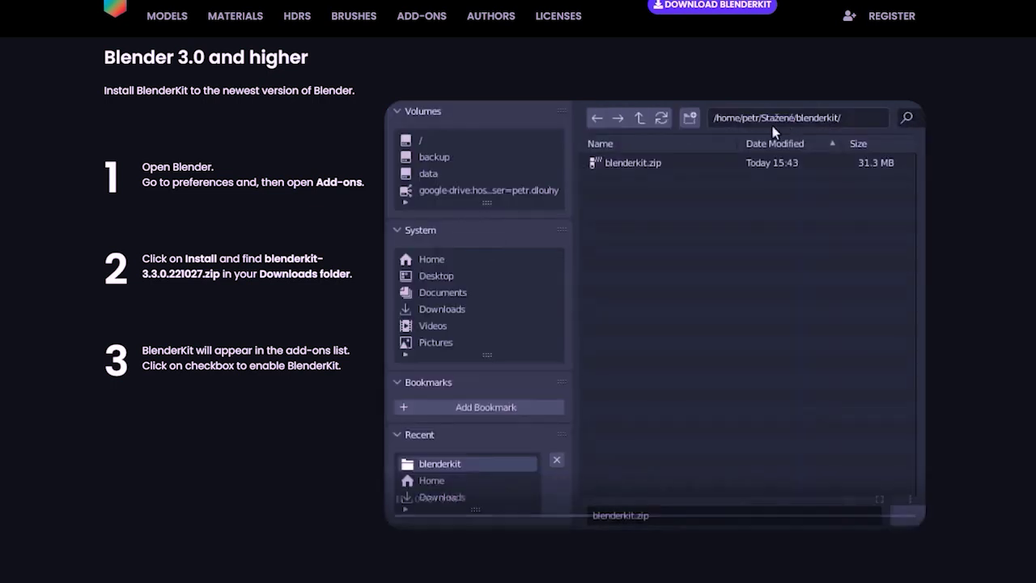
{"action": "mouse_move", "coordinate": [659, 170]}
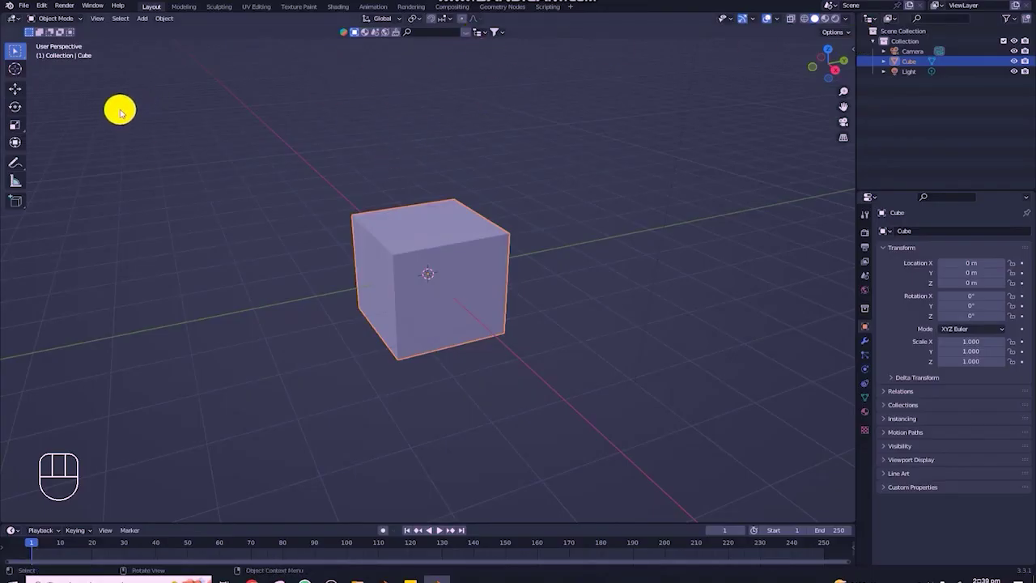
- Toggle the viewport sidebar with N and leave it open
{"action": "right_click", "coordinate": [551, 53]}
{"action": "key", "text": "n"}
{"action": "key", "text": "n"}
{"action": "key", "text": "n"}
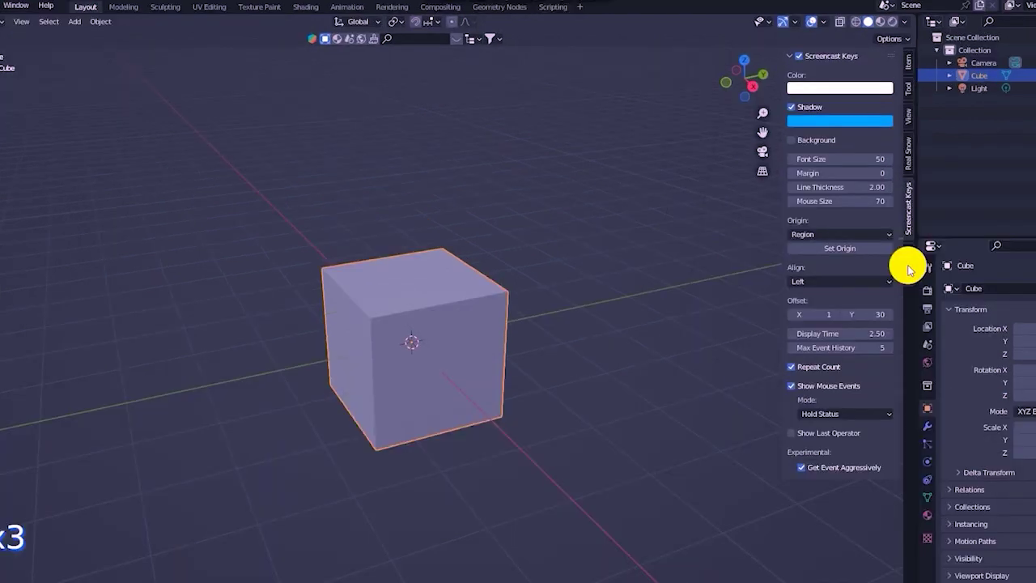
{"action": "left_click", "coordinate": [908, 267]}
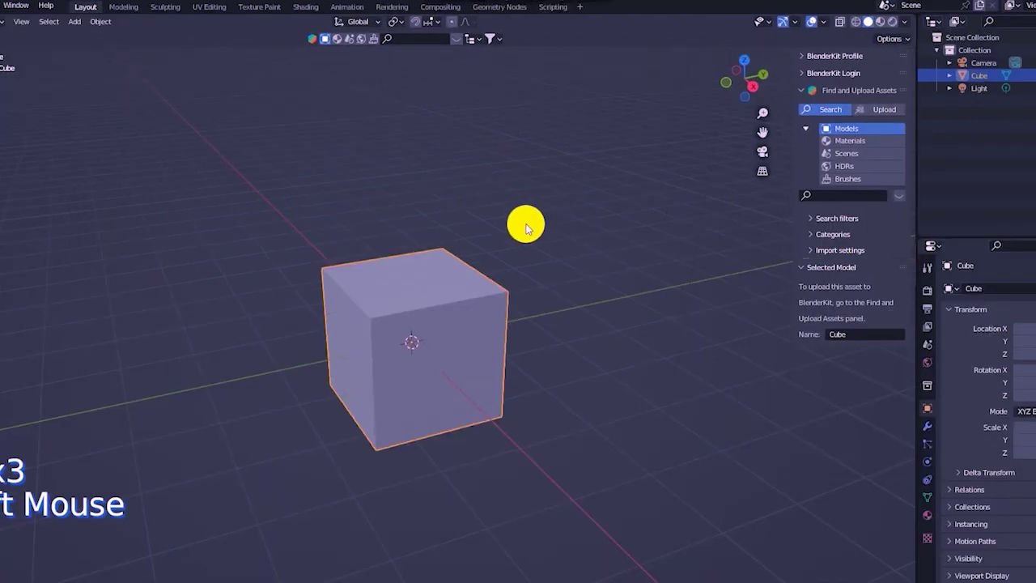
{"action": "key", "text": "n"}
{"action": "key", "text": "n"}
{"action": "key", "text": "n"}
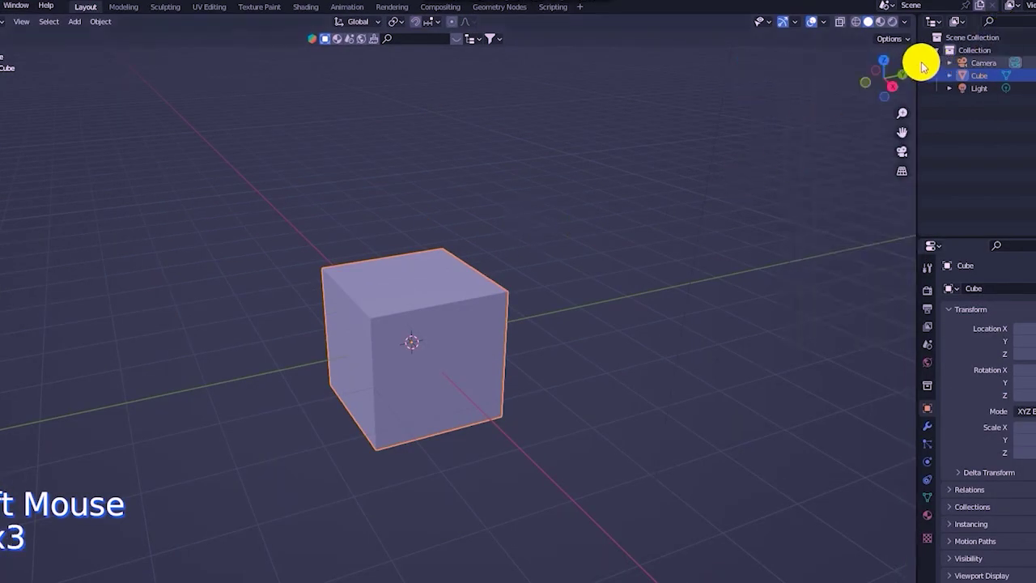
{"action": "left_click", "coordinate": [915, 62]}
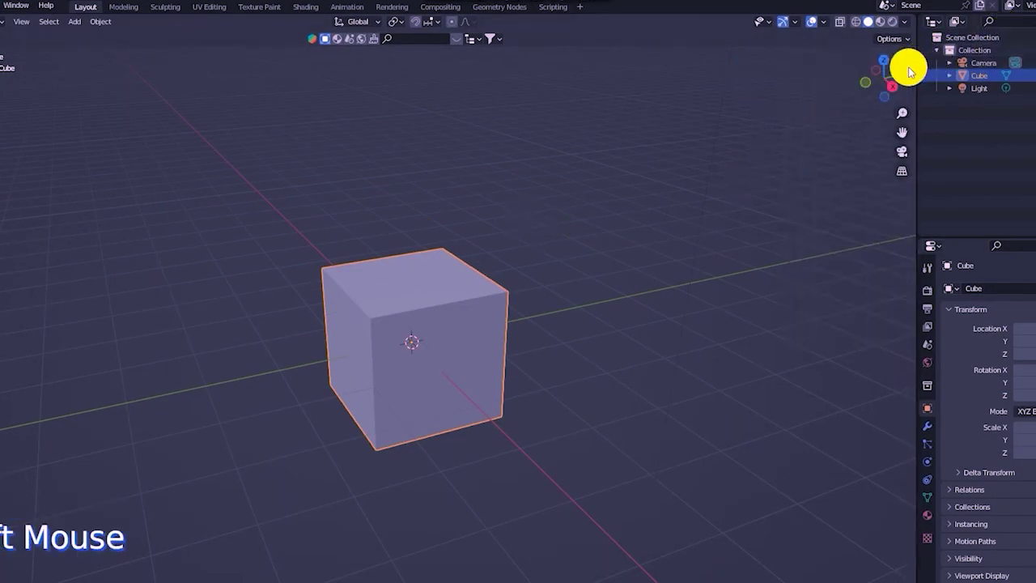
{"action": "left_click", "coordinate": [909, 63]}
{"action": "key", "text": "n"}
{"action": "key", "text": "n"}
{"action": "key", "text": "n"}
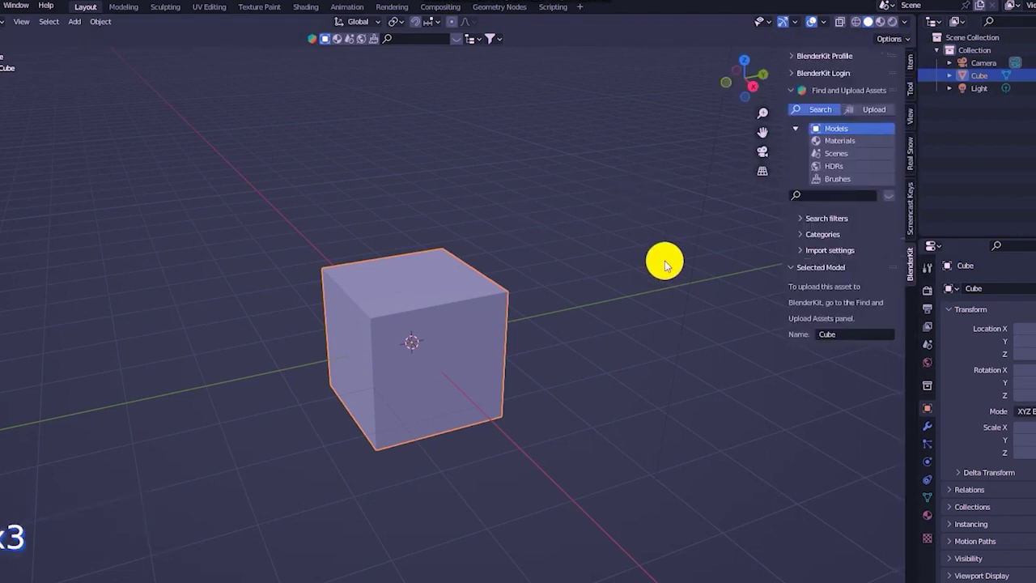
{"action": "key", "text": "n"}
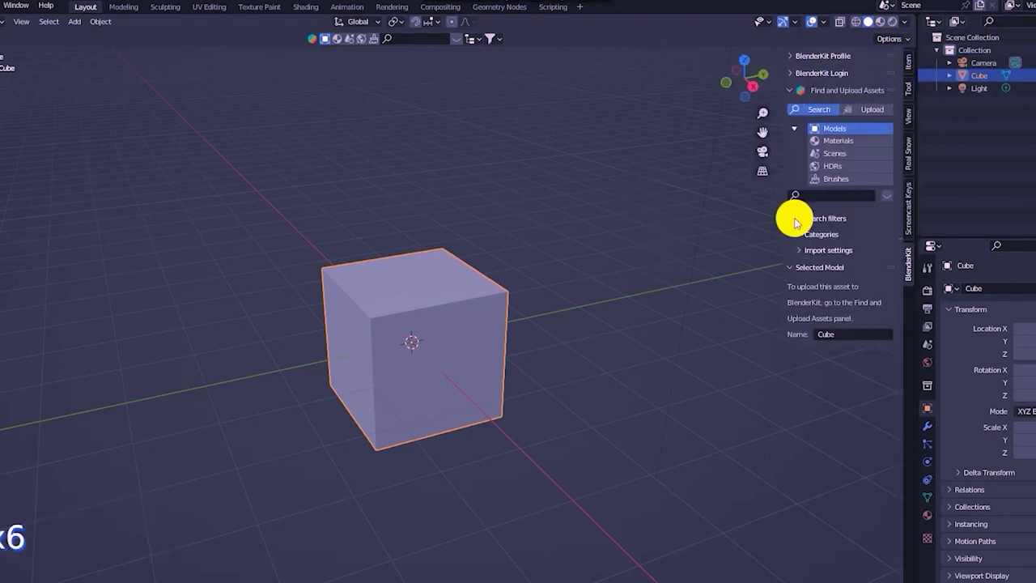
- Browse the sidebar's Item, Tool and View tabs, then show the BlenderKit tab
{"action": "left_click", "coordinate": [910, 71]}
{"action": "left_click", "coordinate": [909, 89]}
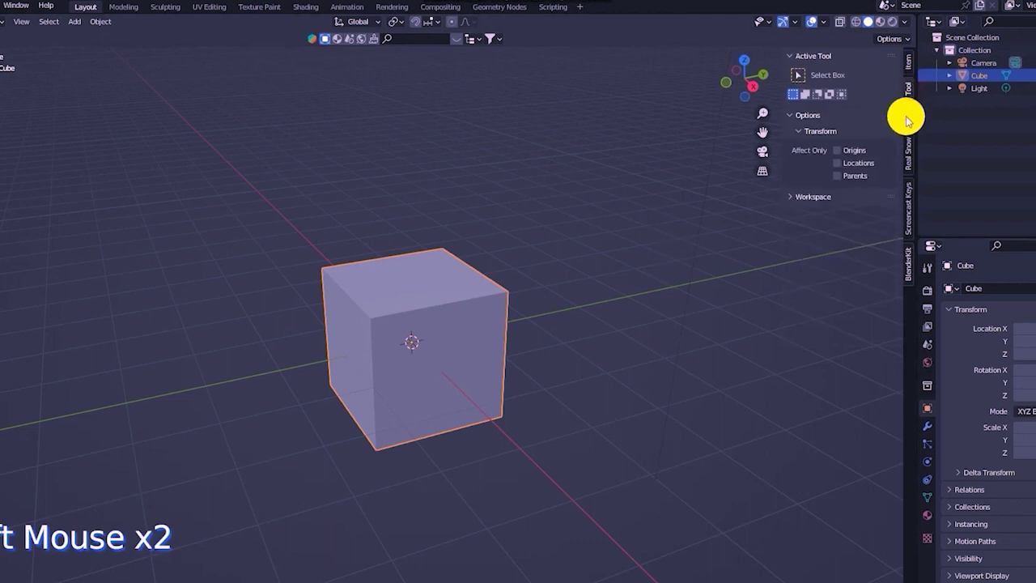
{"action": "left_click", "coordinate": [907, 117]}
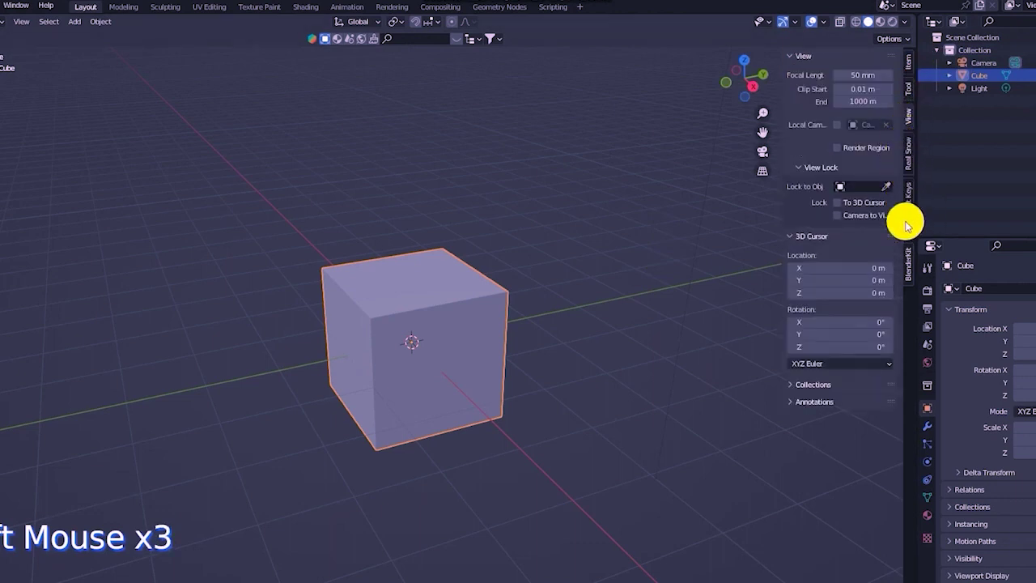
{"action": "left_click", "coordinate": [902, 132]}
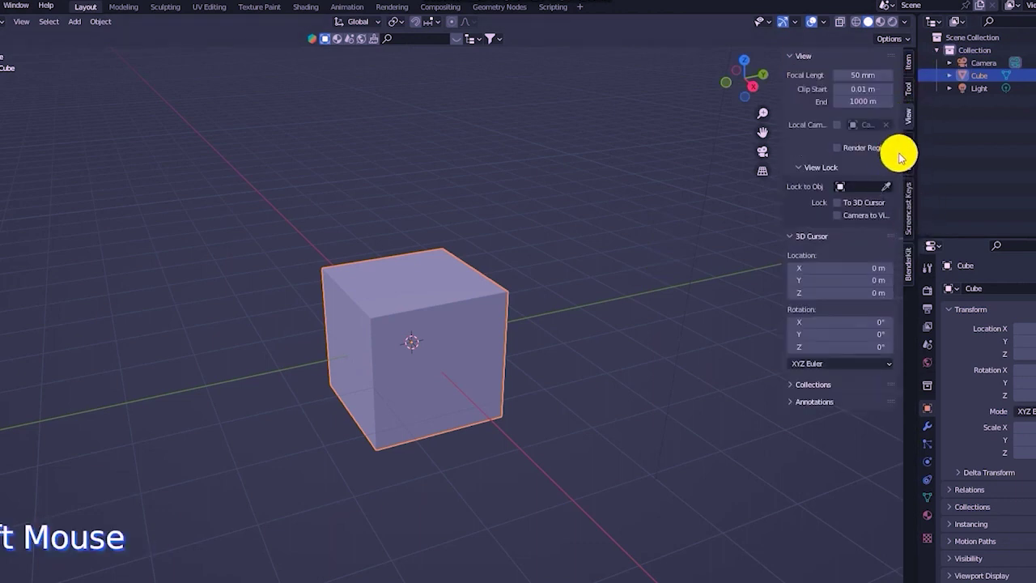
{"action": "left_click", "coordinate": [908, 258]}
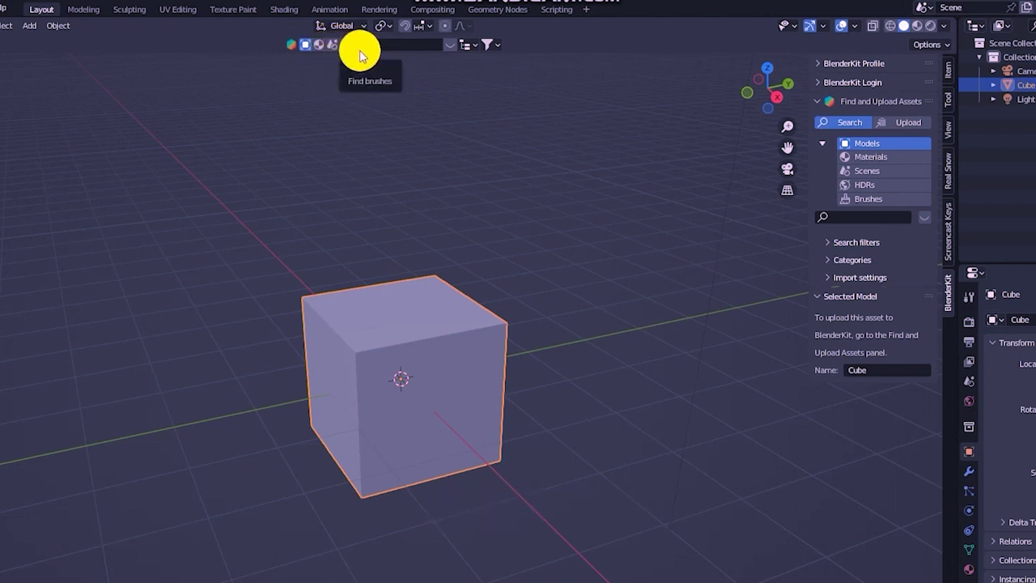
- Run a BlenderKit model search (14284 results) and show the asset thumbnails bar
{"action": "right_click", "coordinate": [557, 220]}
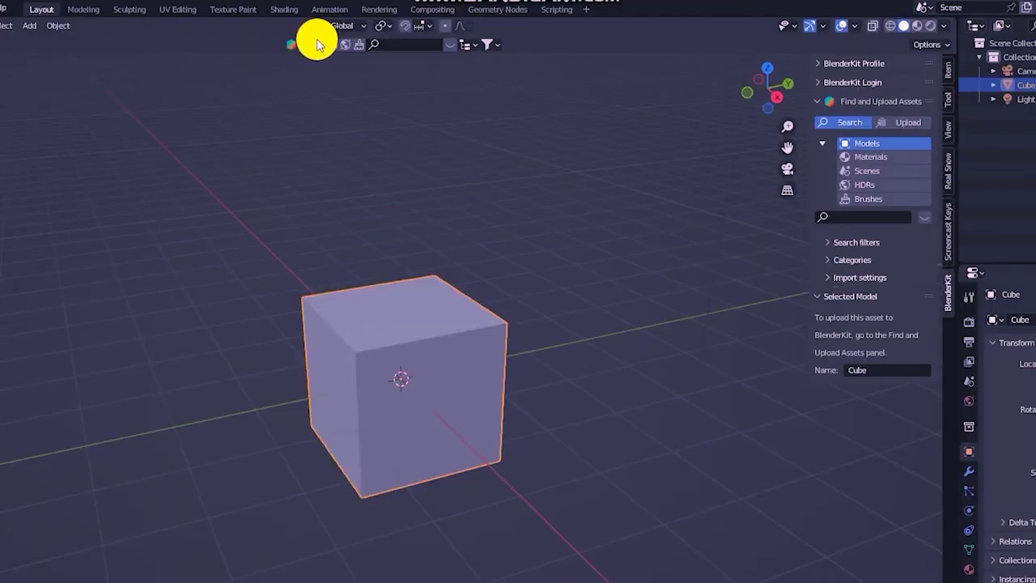
{"action": "left_click", "coordinate": [346, 33]}
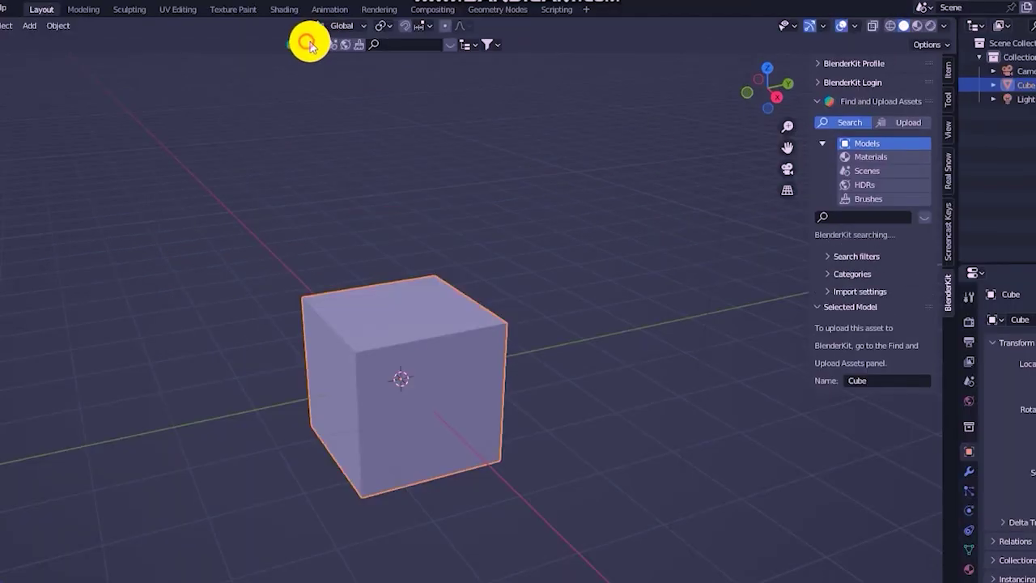
{"action": "left_click", "coordinate": [448, 45]}
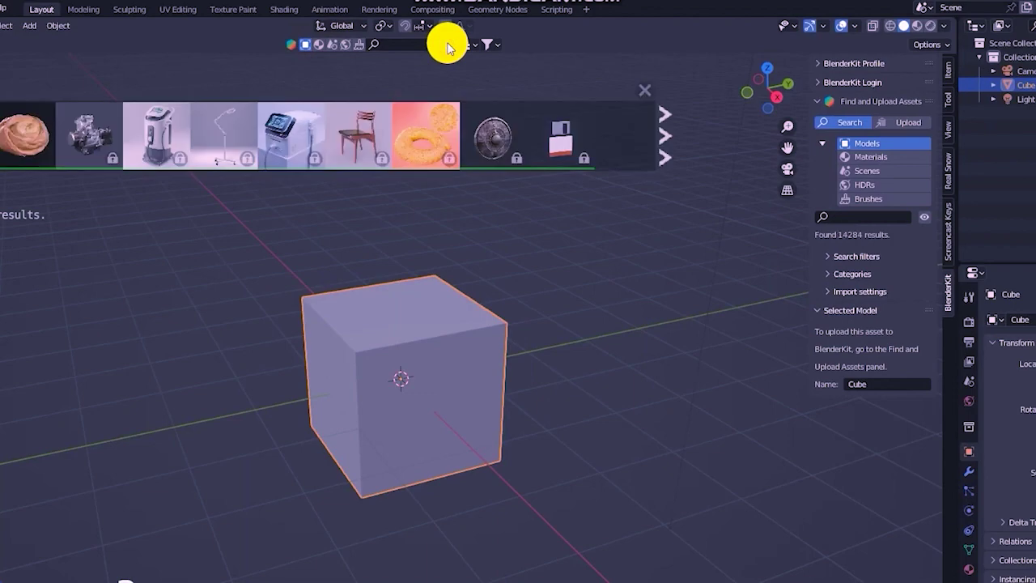
{"action": "left_click", "coordinate": [451, 46]}
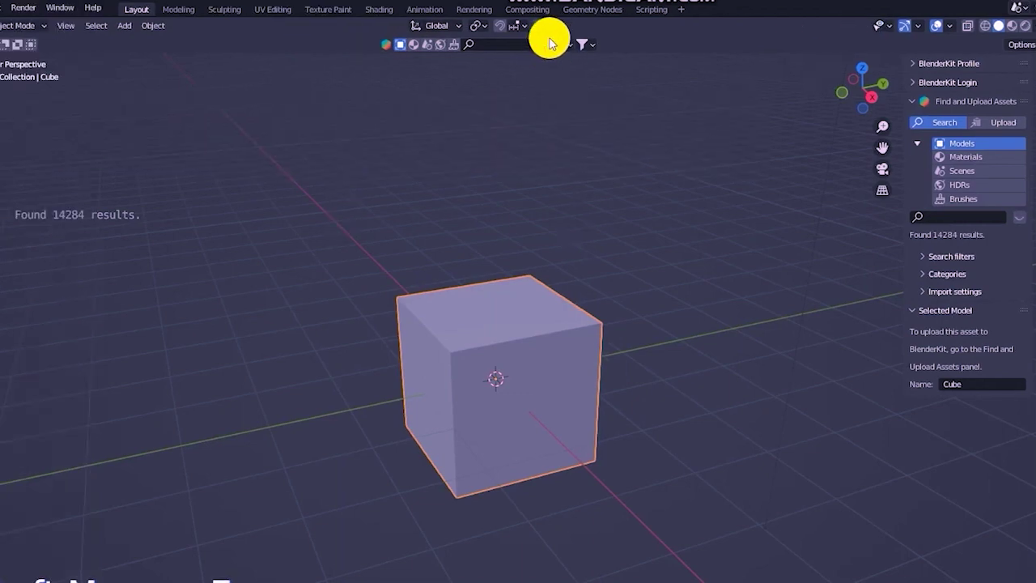
{"action": "left_click", "coordinate": [450, 45]}
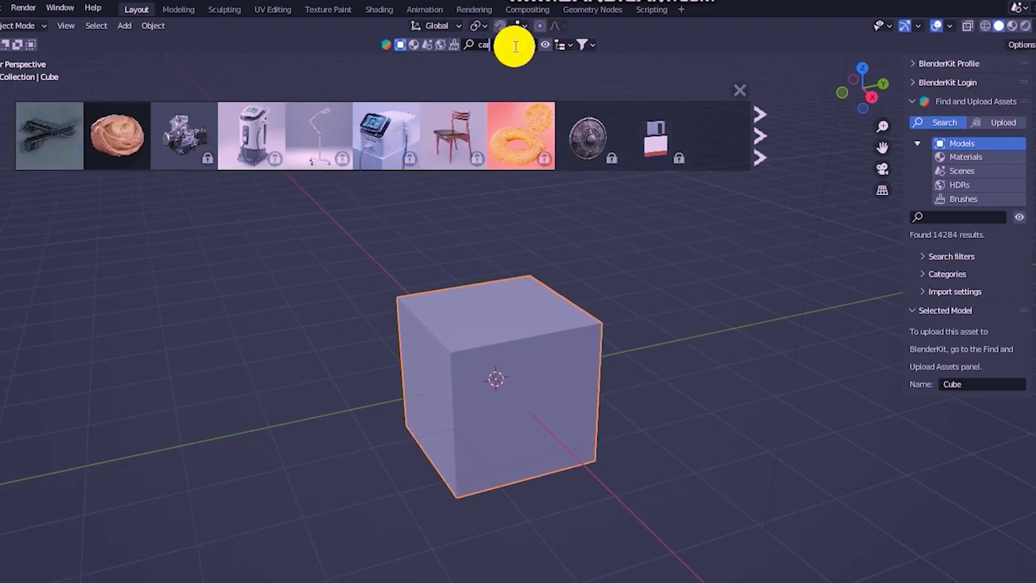
{"action": "mouse_move", "coordinate": [219, 123]}
{"action": "scroll", "coordinate": [242, 132], "scroll_direction": "down", "scroll_amount": 2}
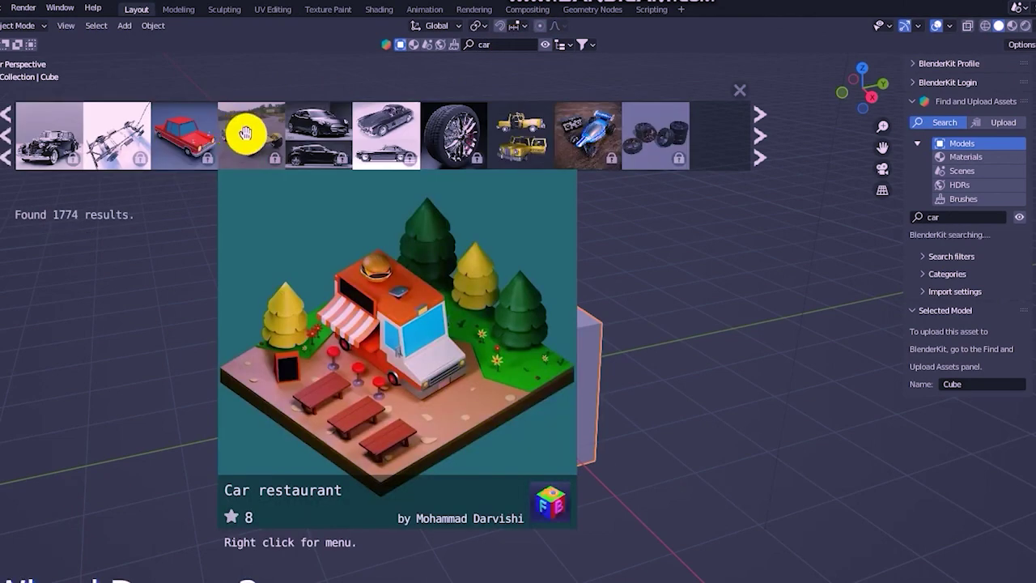
{"action": "scroll", "coordinate": [243, 132], "scroll_direction": "up", "scroll_amount": 2}
{"action": "mouse_move", "coordinate": [203, 157]}
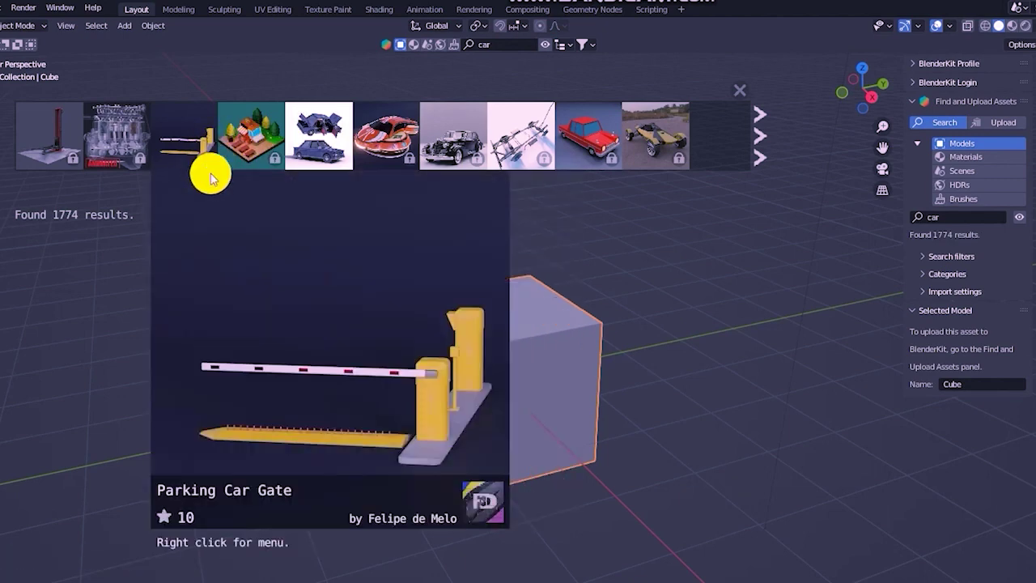
{"action": "mouse_move", "coordinate": [250, 146]}
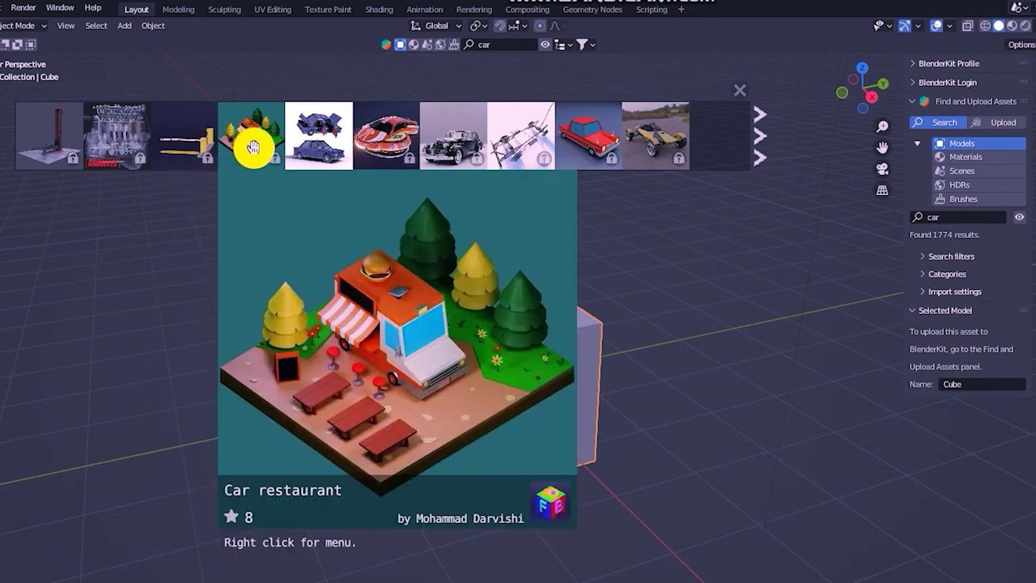
{"action": "scroll", "coordinate": [251, 146], "scroll_direction": "down", "scroll_amount": 2}
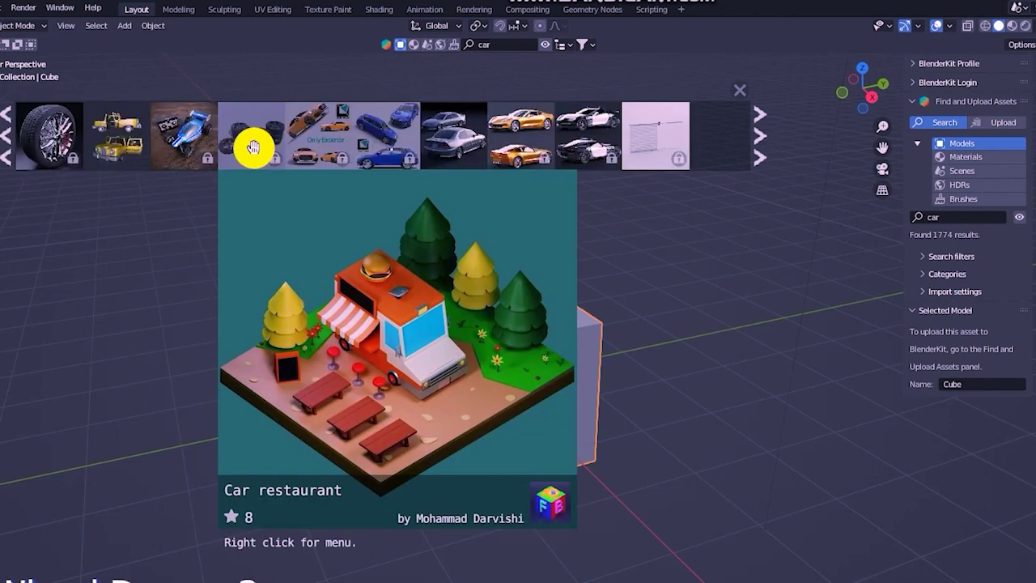
{"action": "scroll", "coordinate": [276, 147], "scroll_direction": "down", "scroll_amount": 2}
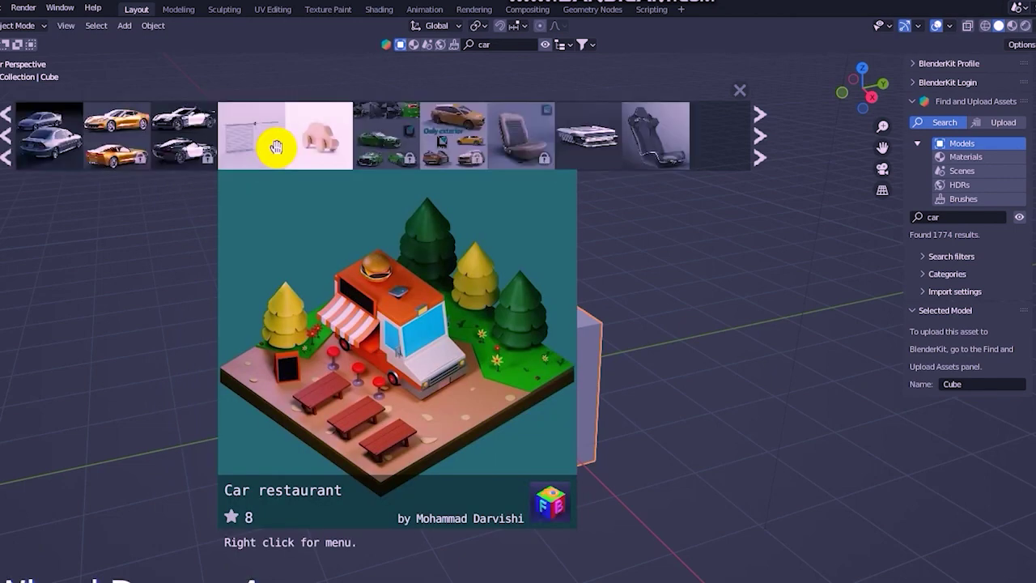
{"action": "mouse_move", "coordinate": [321, 121]}
{"action": "scroll", "coordinate": [320, 121], "scroll_direction": "down", "scroll_amount": 2}
{"action": "mouse_move", "coordinate": [208, 180]}
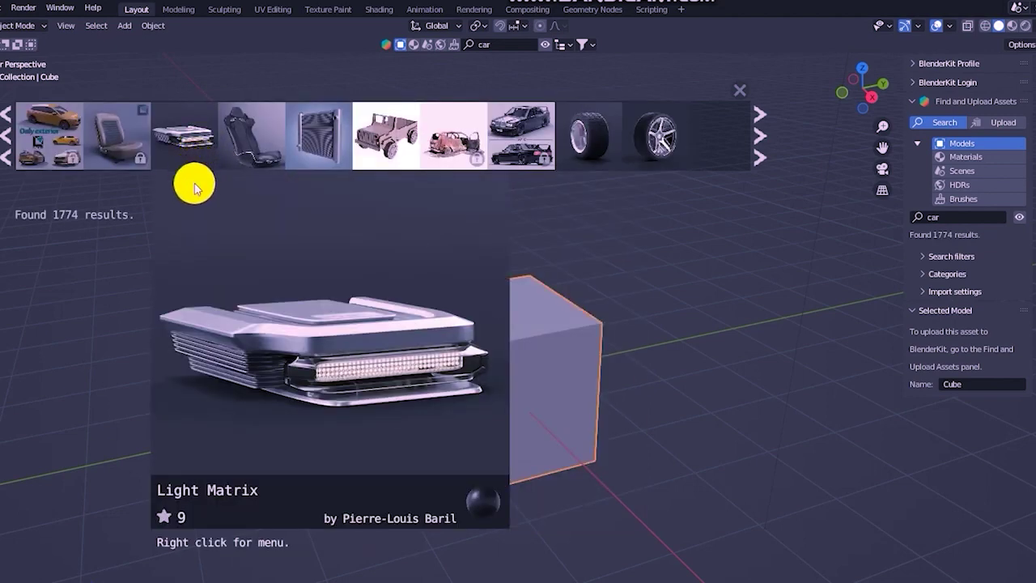
{"action": "mouse_move", "coordinate": [277, 165]}
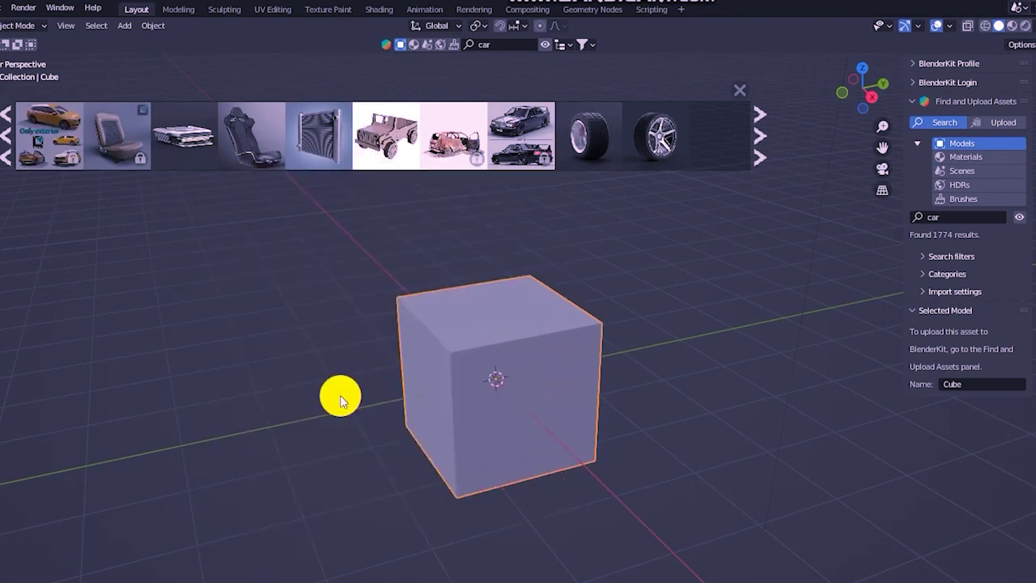
{"action": "mouse_move", "coordinate": [380, 166]}
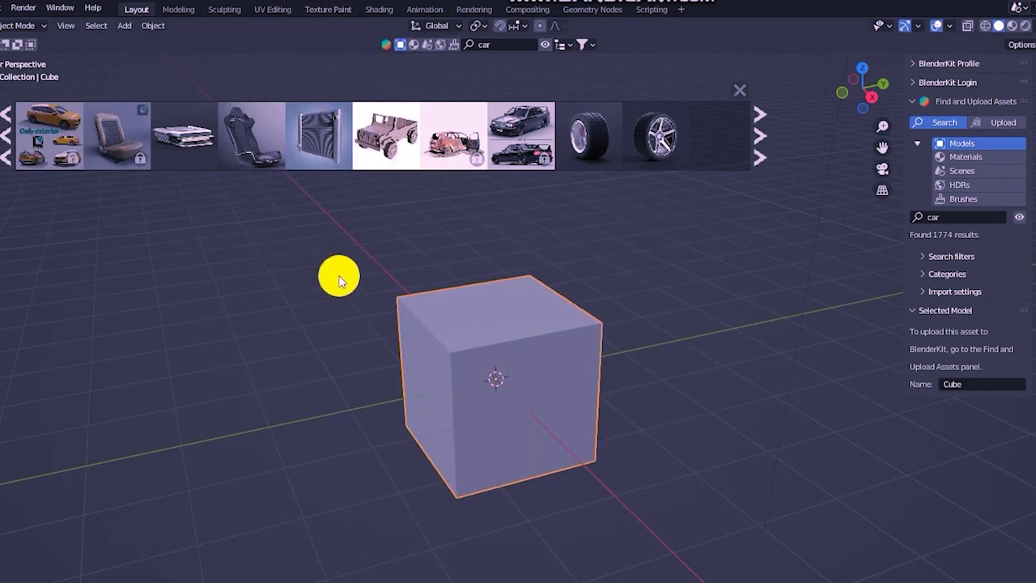
{"action": "middle_click_drag", "start_coordinate": [338, 278], "coordinate": [359, 203]}
{"action": "mouse_move", "coordinate": [366, 142]}
{"action": "scroll", "coordinate": [374, 139], "scroll_direction": "down", "scroll_amount": 4}
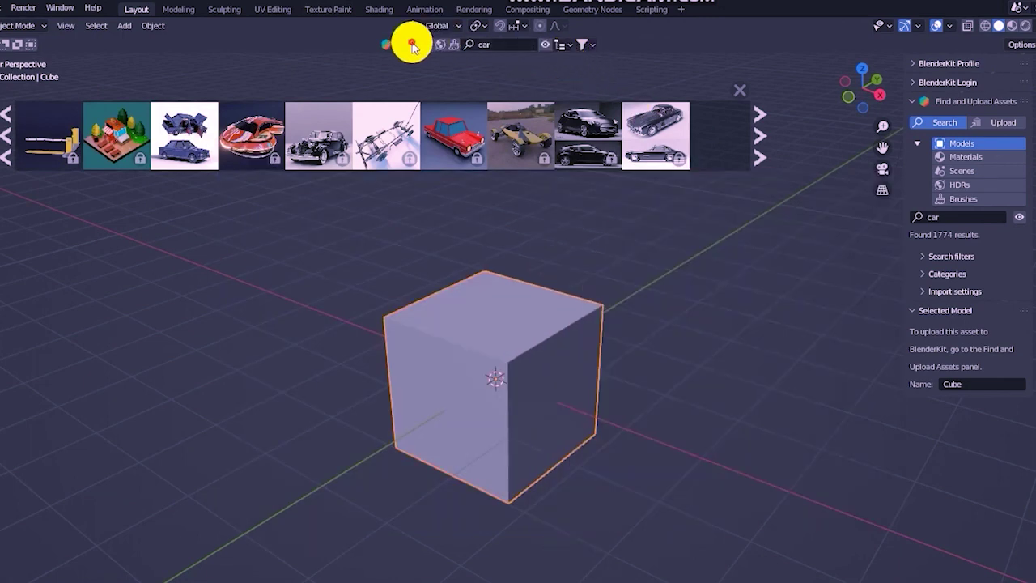
- Switch BlenderKit to materials and duplicate the cube into three side-by-side cubes
{"action": "left_click", "coordinate": [414, 44]}
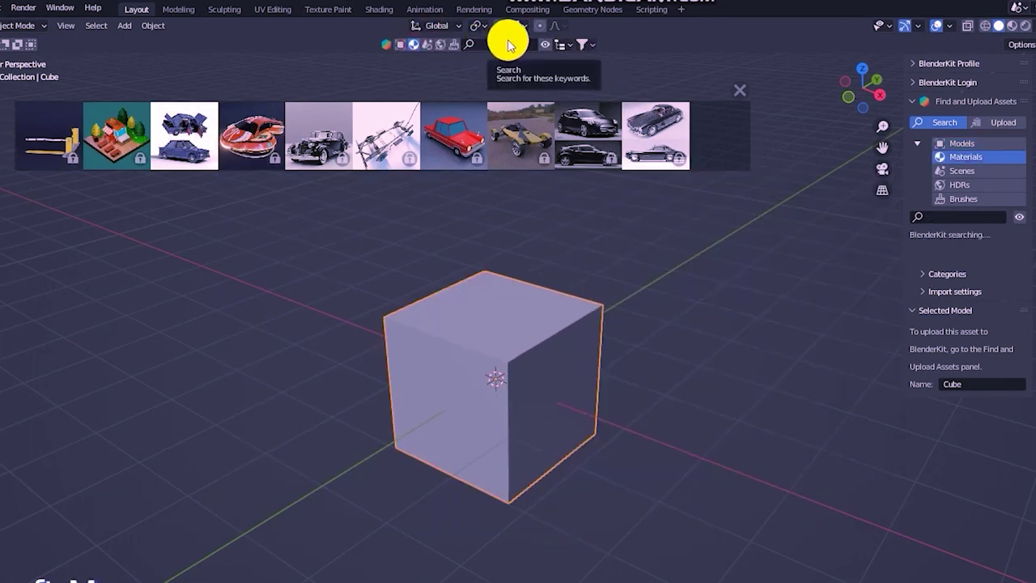
{"action": "mouse_move", "coordinate": [384, 121]}
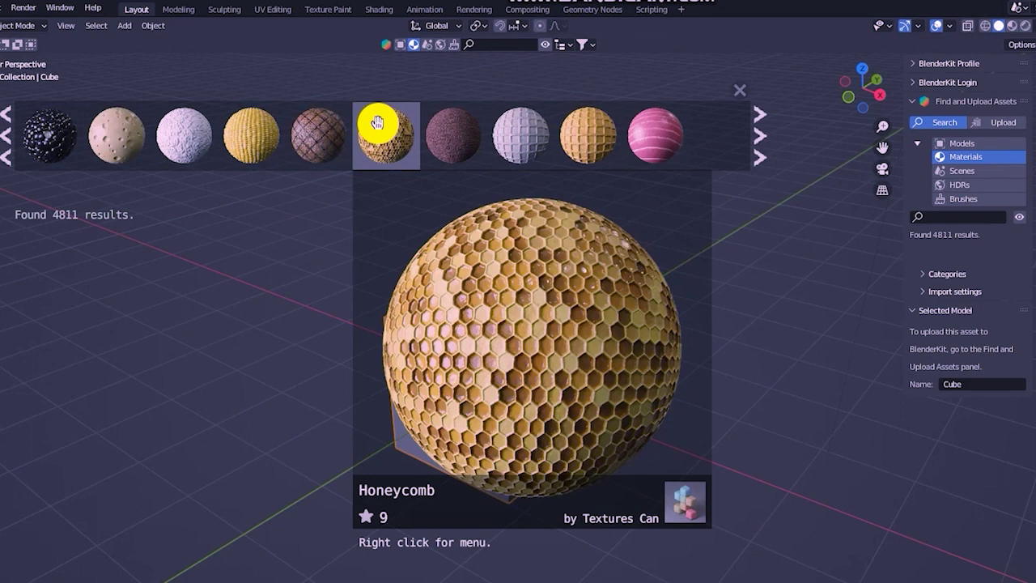
{"action": "left_click", "coordinate": [509, 359]}
{"action": "key", "text": "shift+d"}
{"action": "left_click", "coordinate": [319, 304]}
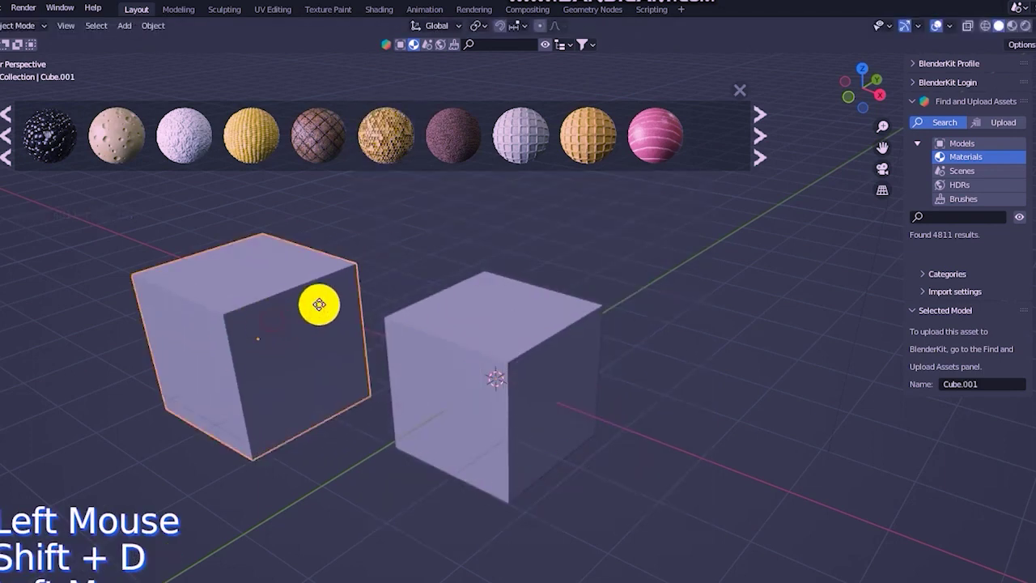
{"action": "key", "text": "shift+d"}
{"action": "left_click", "coordinate": [856, 352]}
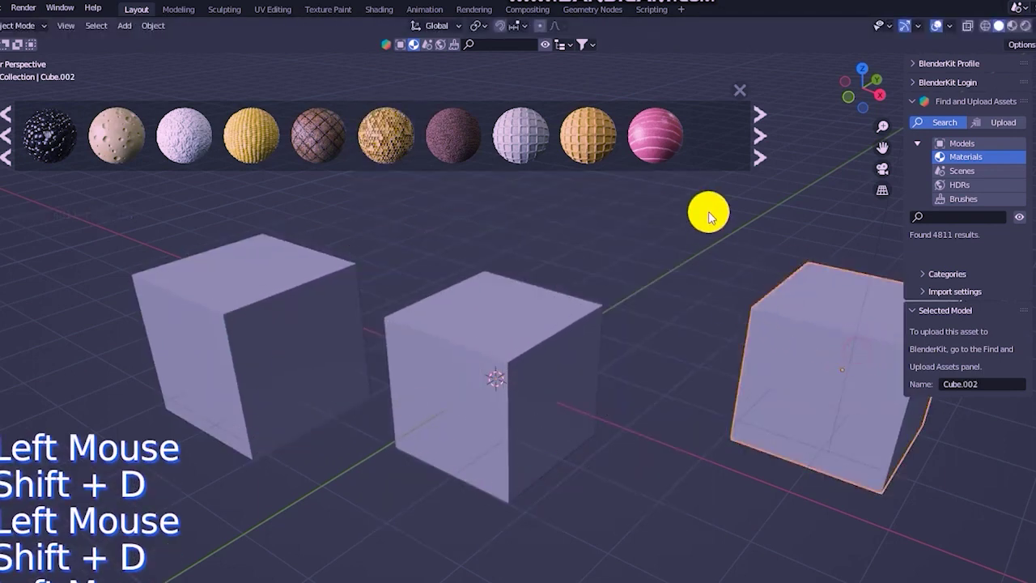
- In Material Preview, apply Tuna Meat, Cheese and Honeycomb materials to the left, middle and right cubes
{"action": "left_click", "coordinate": [1013, 29]}
{"action": "middle_click_drag", "start_coordinate": [589, 316], "coordinate": [624, 316]}
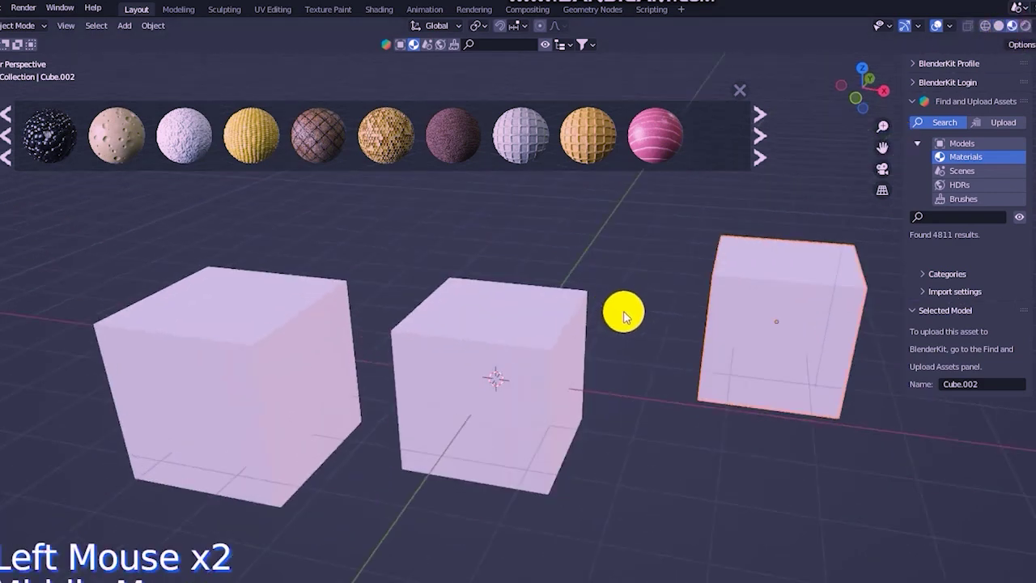
{"action": "scroll", "coordinate": [623, 316], "scroll_direction": "up", "scroll_amount": 1}
{"action": "left_click_drag", "start_coordinate": [644, 139], "coordinate": [121, 334]}
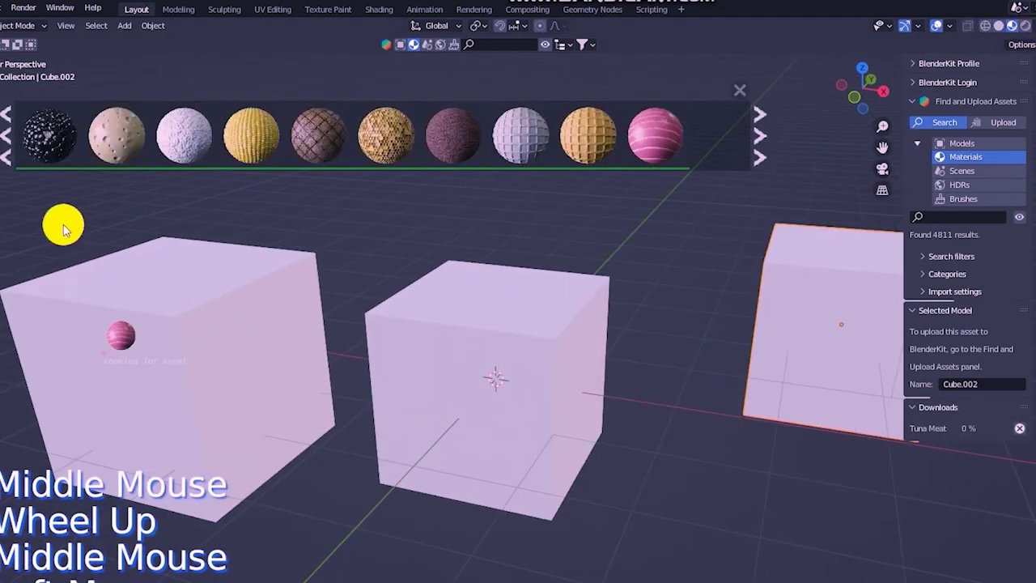
{"action": "left_click_drag", "start_coordinate": [122, 143], "coordinate": [489, 343]}
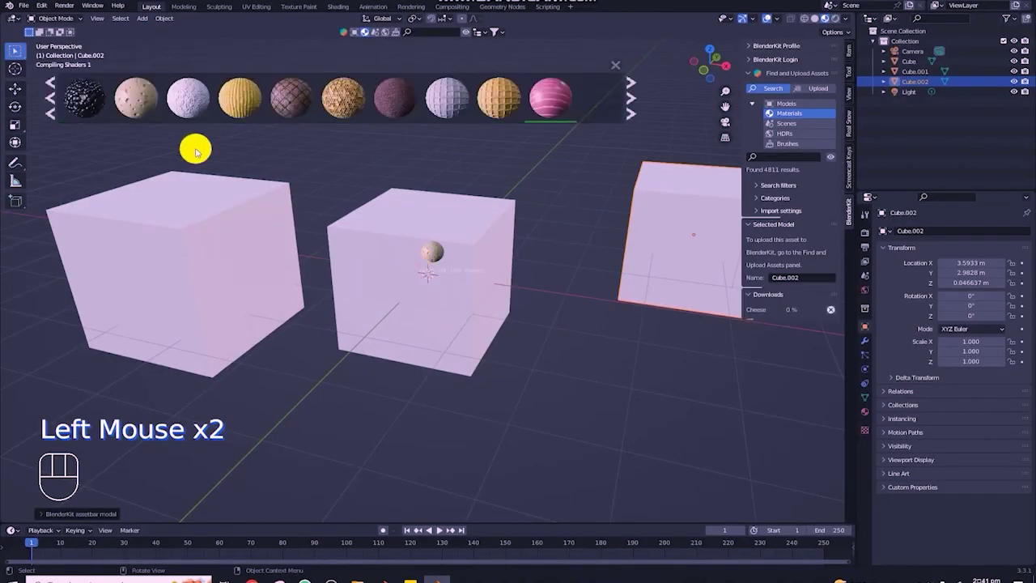
{"action": "left_click_drag", "start_coordinate": [344, 97], "coordinate": [705, 235]}
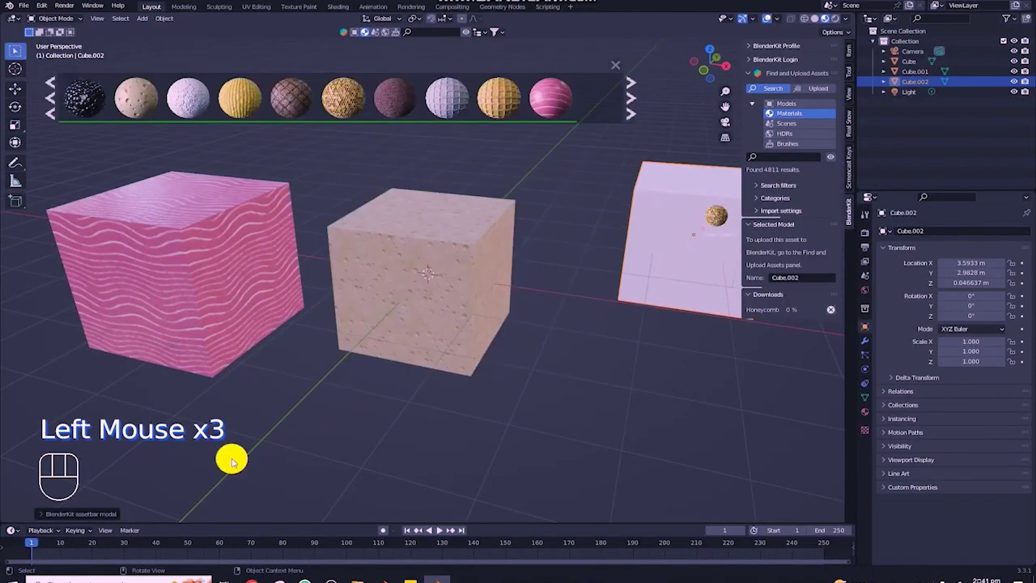
{"action": "scroll", "coordinate": [407, 316], "scroll_direction": "down", "scroll_amount": 2}
{"action": "middle_click_drag", "start_coordinate": [407, 317], "coordinate": [342, 291]}
{"action": "middle_click_drag", "start_coordinate": [465, 306], "coordinate": [472, 259]}
{"action": "scroll", "coordinate": [486, 266], "scroll_direction": "up", "scroll_amount": 1}
- Undo the materials and duplicates back to the single plain cube
{"action": "key", "text": "ctrl+z"}
{"action": "key", "text": "ctrl+z"}
{"action": "key", "text": "ctrl+z"}
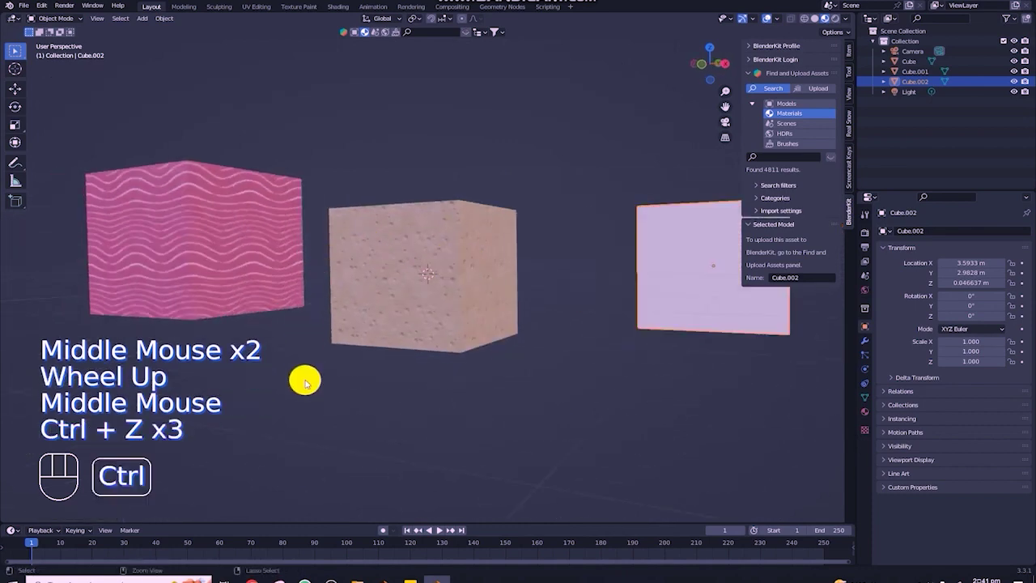
{"action": "key", "text": "ctrl+z"}
{"action": "key", "text": "ctrl+z"}
{"action": "key", "text": "ctrl+z"}
{"action": "key", "text": "ctrl+z"}
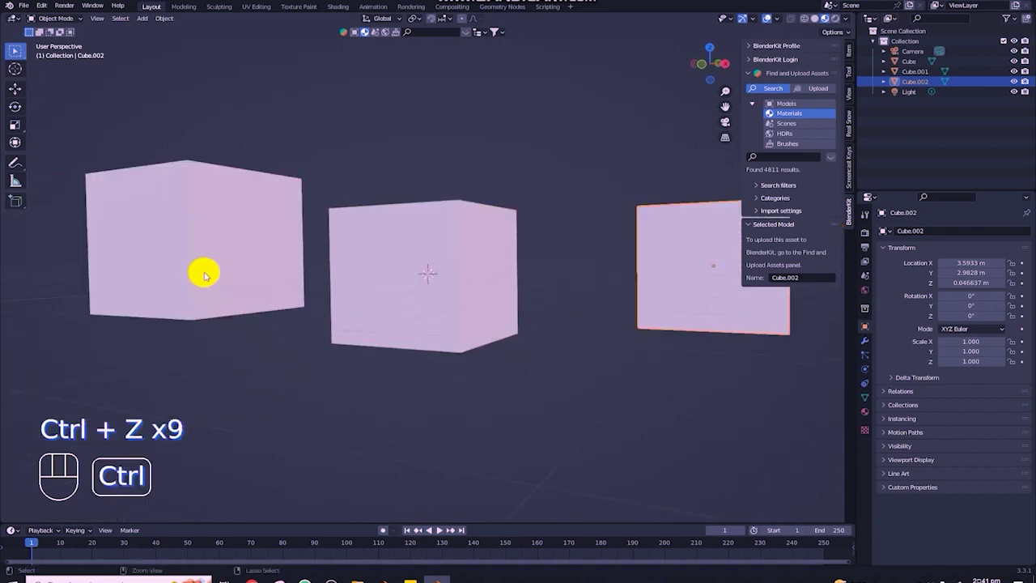
{"action": "key", "text": "ctrl+z"}
{"action": "key", "text": "ctrl+z"}
{"action": "middle_click_drag", "start_coordinate": [222, 278], "coordinate": [397, 326]}
{"action": "scroll", "coordinate": [333, 351], "scroll_direction": "up", "scroll_amount": 1}
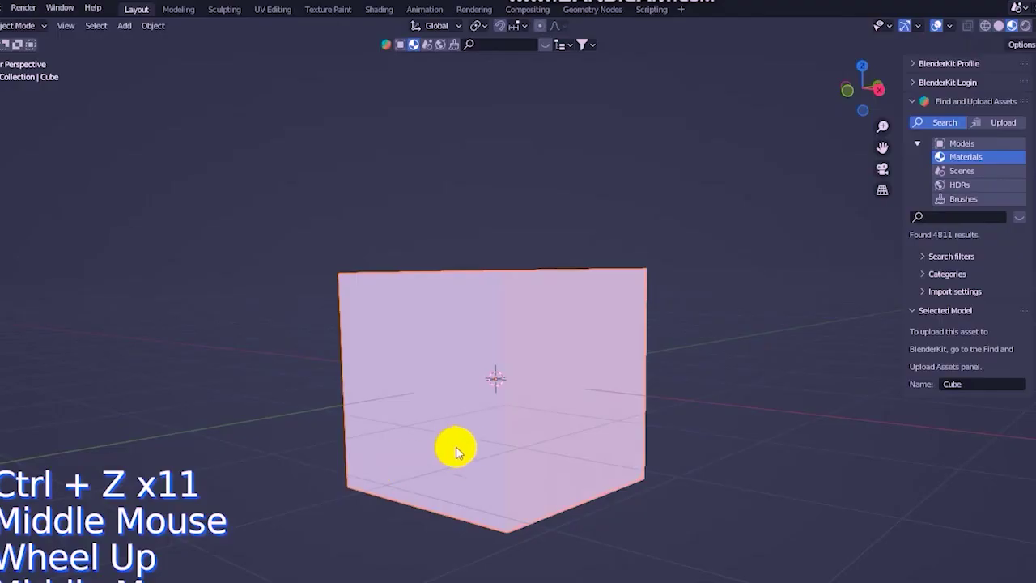
{"action": "scroll", "coordinate": [455, 451], "scroll_direction": "up", "scroll_amount": 1}
{"action": "middle_click_drag", "start_coordinate": [456, 451], "coordinate": [485, 481]}
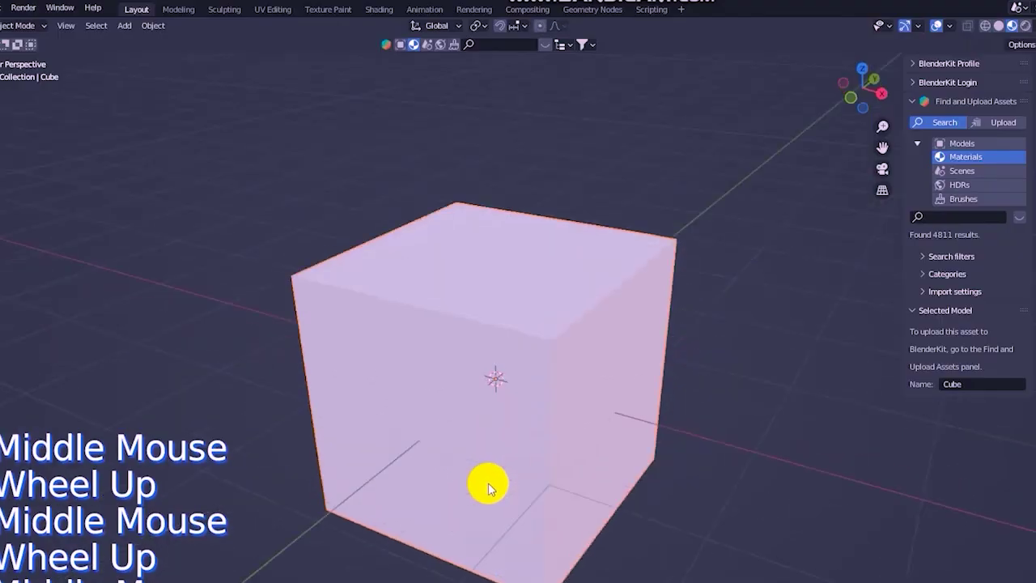
- Switch BlenderKit to scenes (159 results) and delete the cube
{"action": "left_click", "coordinate": [427, 46]}
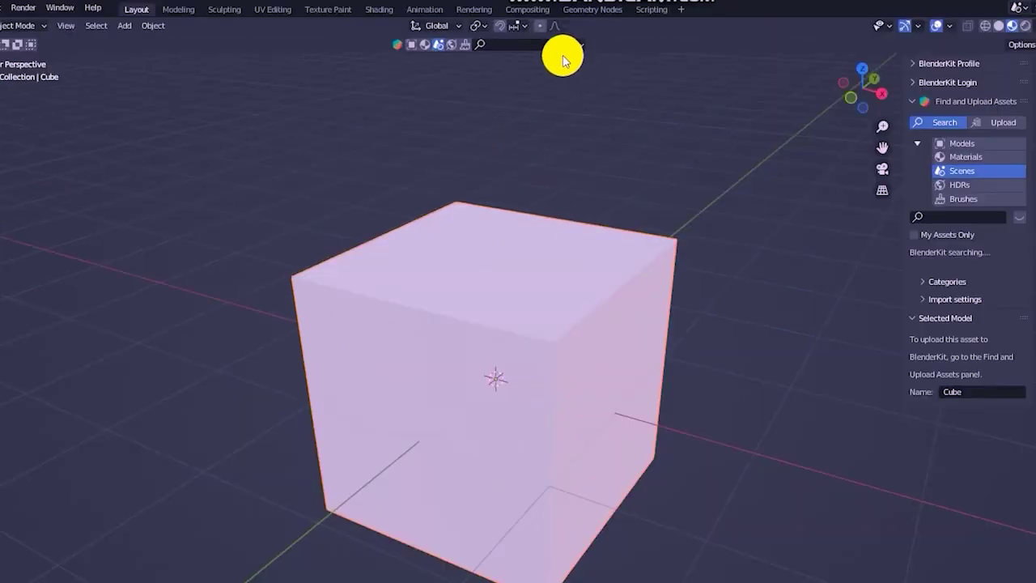
{"action": "left_click", "coordinate": [475, 33]}
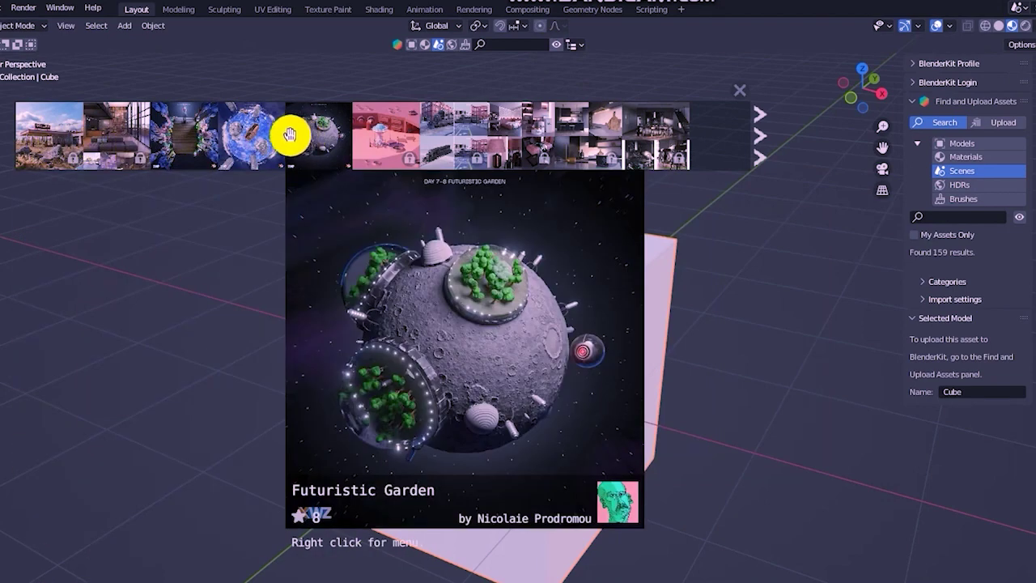
{"action": "right_click", "coordinate": [442, 361]}
{"action": "key", "text": "Delete"}
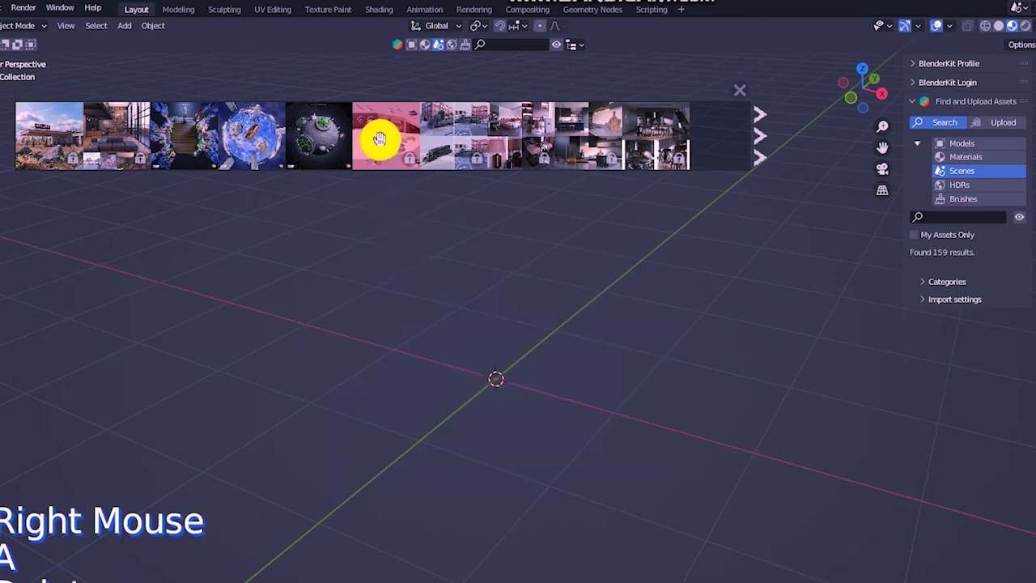
{"action": "scroll", "coordinate": [405, 134], "scroll_direction": "down", "scroll_amount": 5}
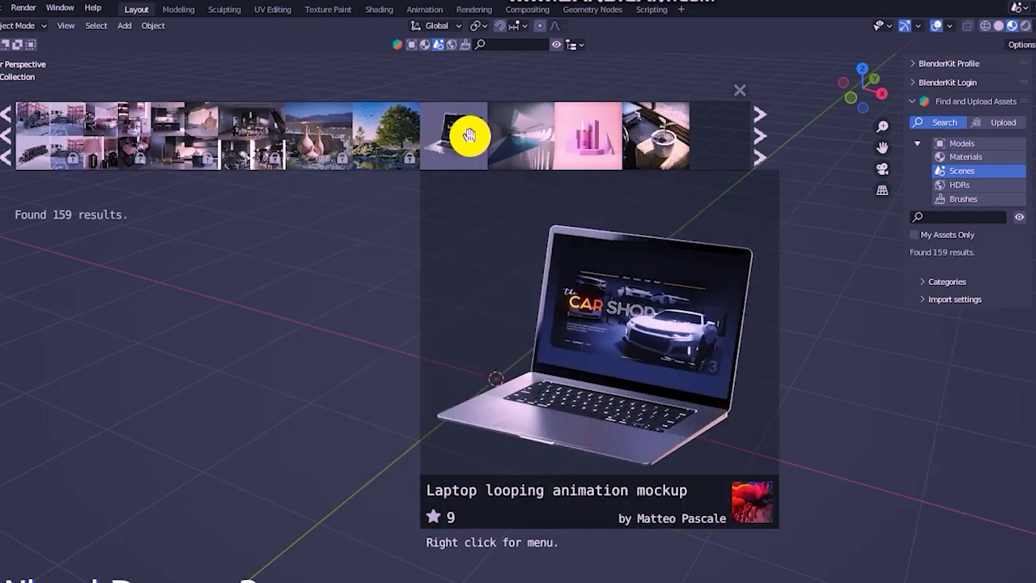
- Download the Liminal pool enviroment scene as a linked scene
{"action": "left_click", "coordinate": [516, 141]}
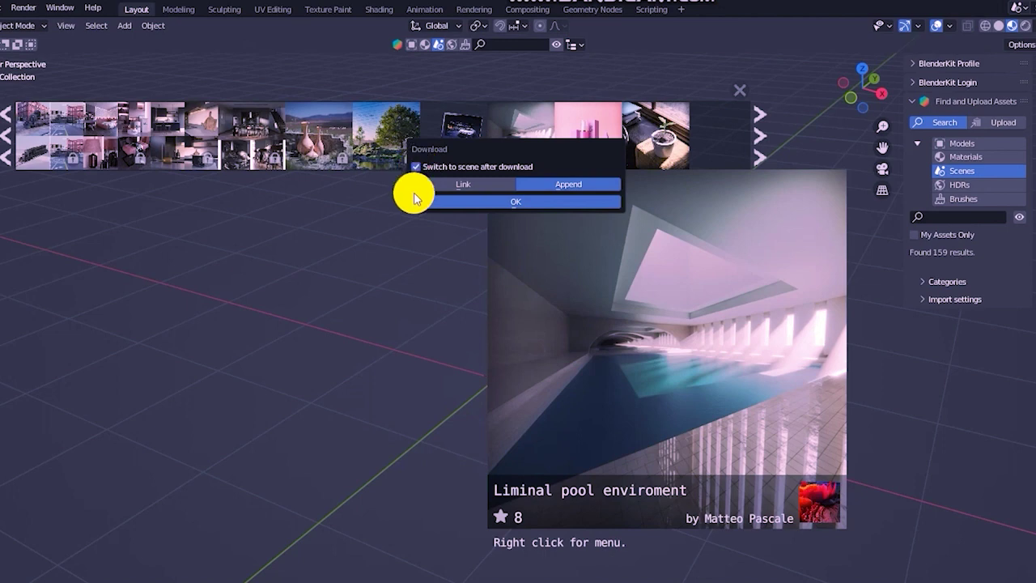
{"action": "left_click", "coordinate": [460, 189]}
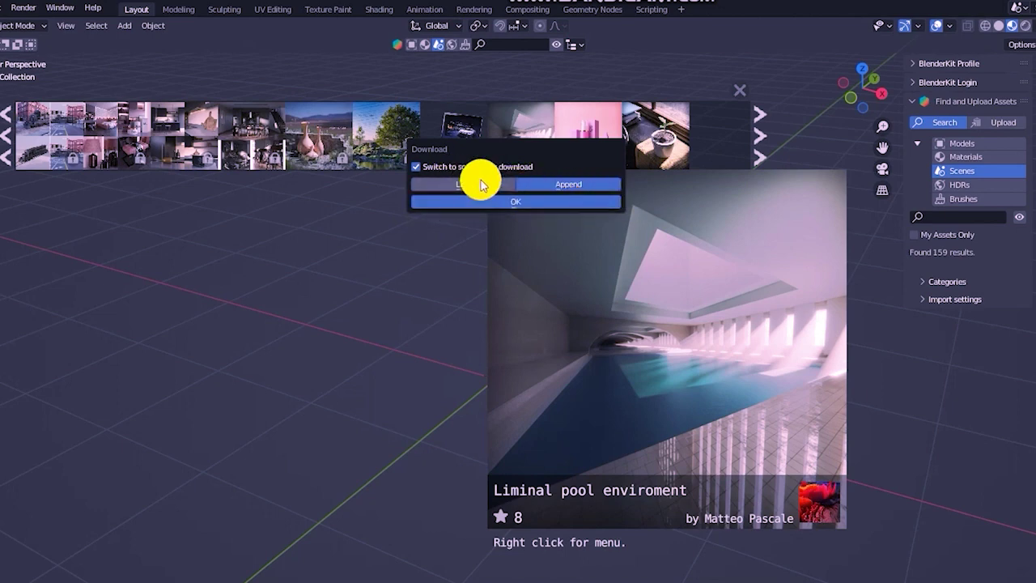
{"action": "left_click", "coordinate": [497, 201]}
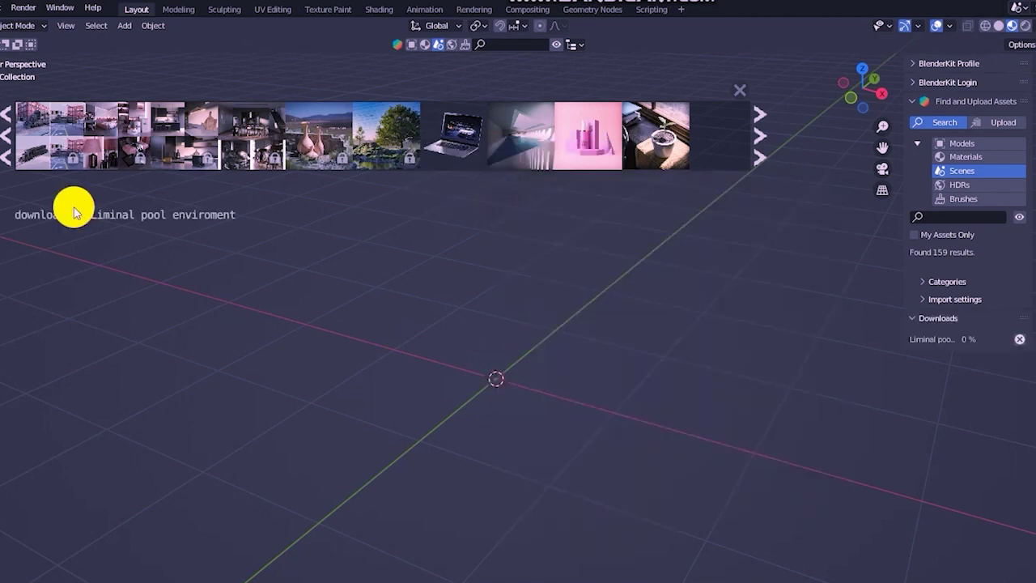
- Orbit around the downloaded pool and switch the viewport to Rendered shading
{"action": "scroll", "coordinate": [399, 427], "scroll_direction": "up", "scroll_amount": 2}
{"action": "scroll", "coordinate": [409, 436], "scroll_direction": "down", "scroll_amount": 8}
{"action": "middle_click_drag", "start_coordinate": [413, 440], "coordinate": [382, 418]}
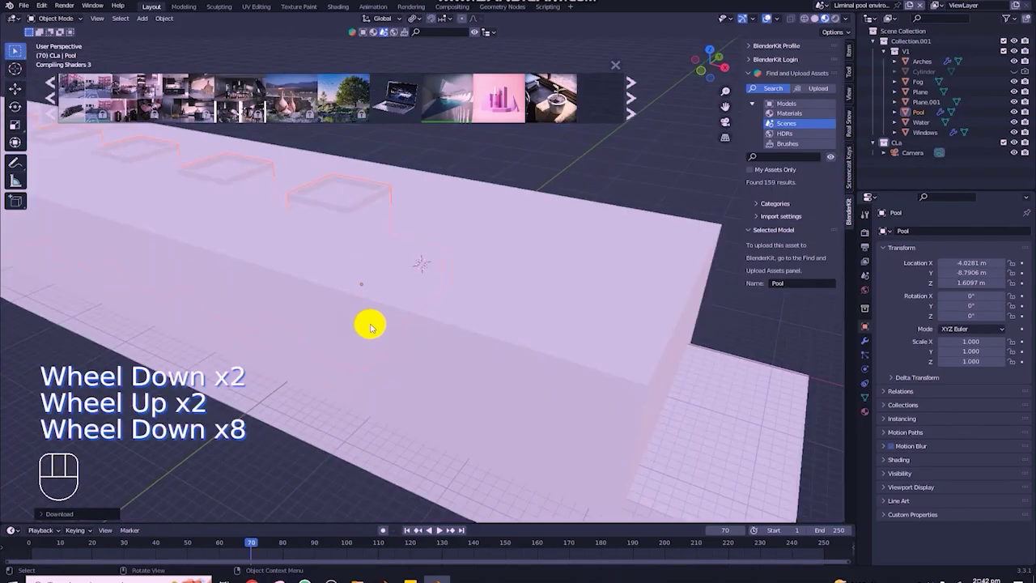
{"action": "middle_click_drag", "start_coordinate": [340, 307], "coordinate": [398, 297]}
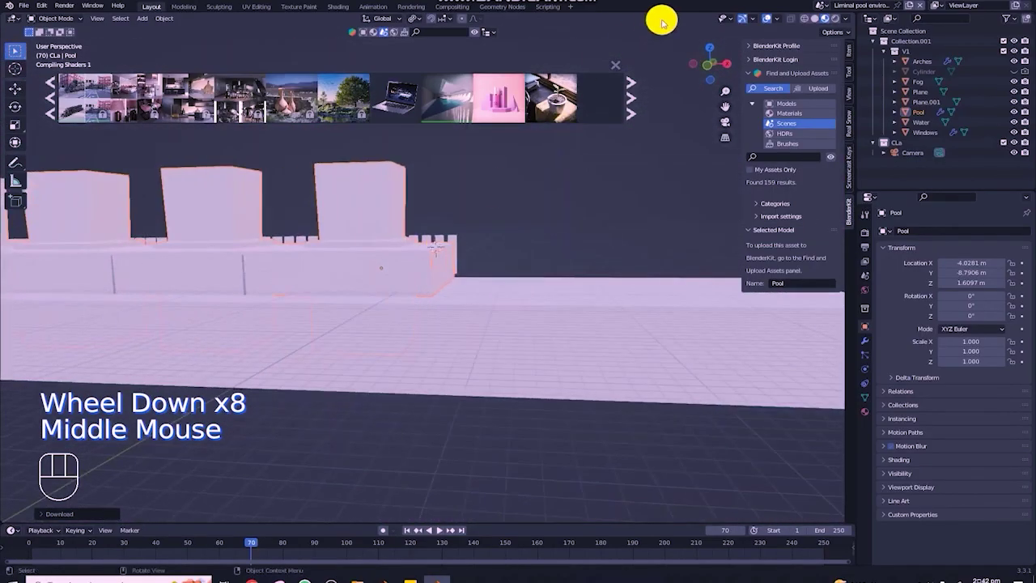
{"action": "scroll", "coordinate": [664, 24], "scroll_direction": "down", "scroll_amount": 1}
{"action": "left_click", "coordinate": [836, 17]}
{"action": "scroll", "coordinate": [299, 178], "scroll_direction": "up", "scroll_amount": 2}
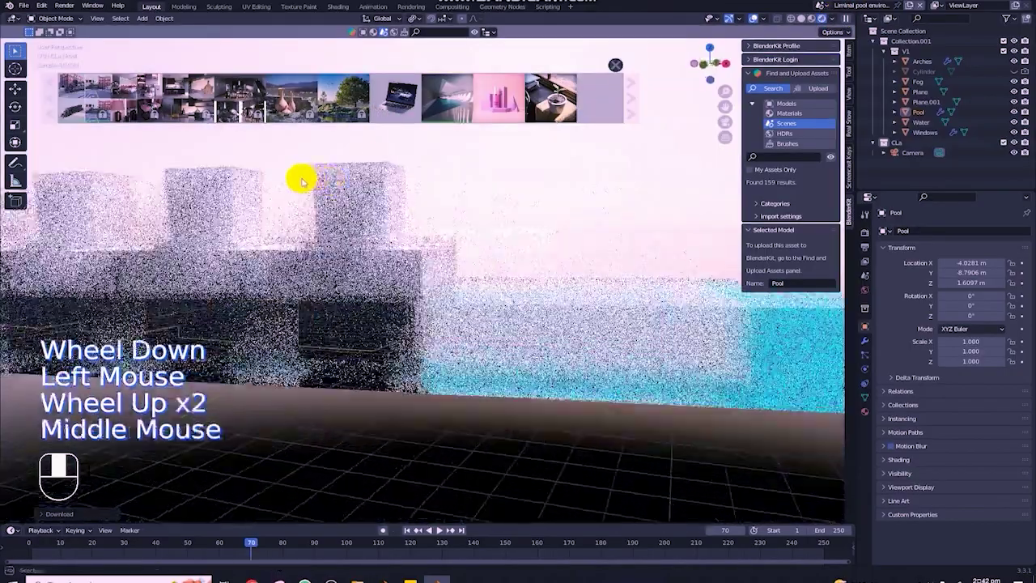
{"action": "middle_click_drag", "start_coordinate": [299, 179], "coordinate": [254, 176]}
{"action": "scroll", "coordinate": [257, 180], "scroll_direction": "up", "scroll_amount": 2}
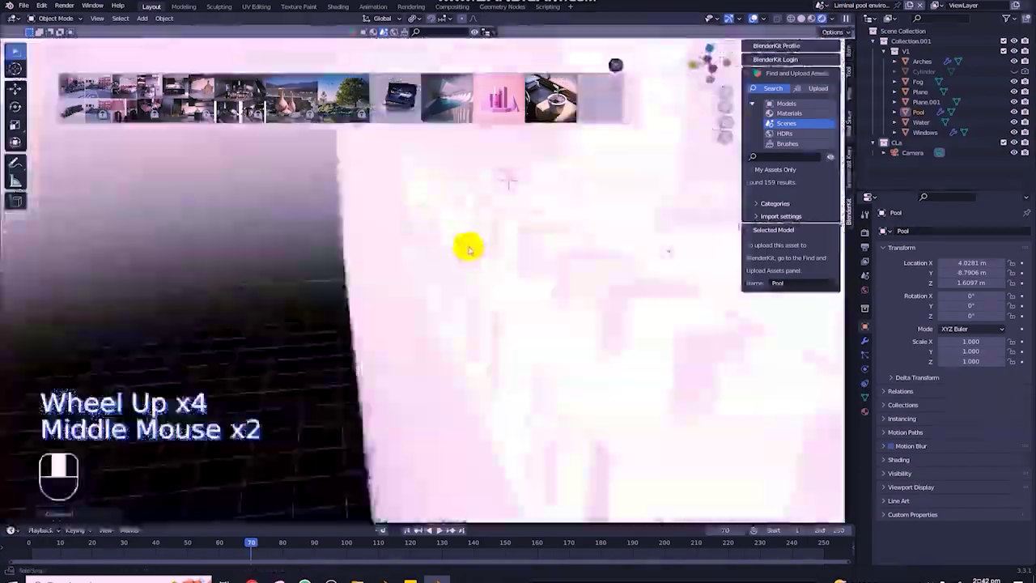
{"action": "middle_click_drag", "start_coordinate": [468, 250], "coordinate": [462, 236]}
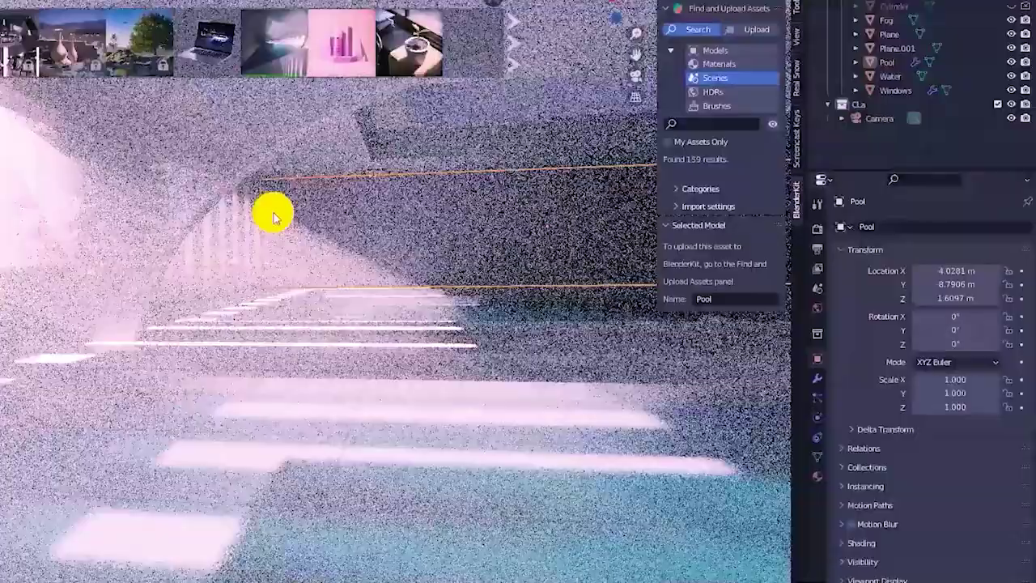
- Enable viewport Denoise in Render Properties and look around the pool room
{"action": "left_click", "coordinate": [817, 229]}
{"action": "left_click", "coordinate": [864, 380]}
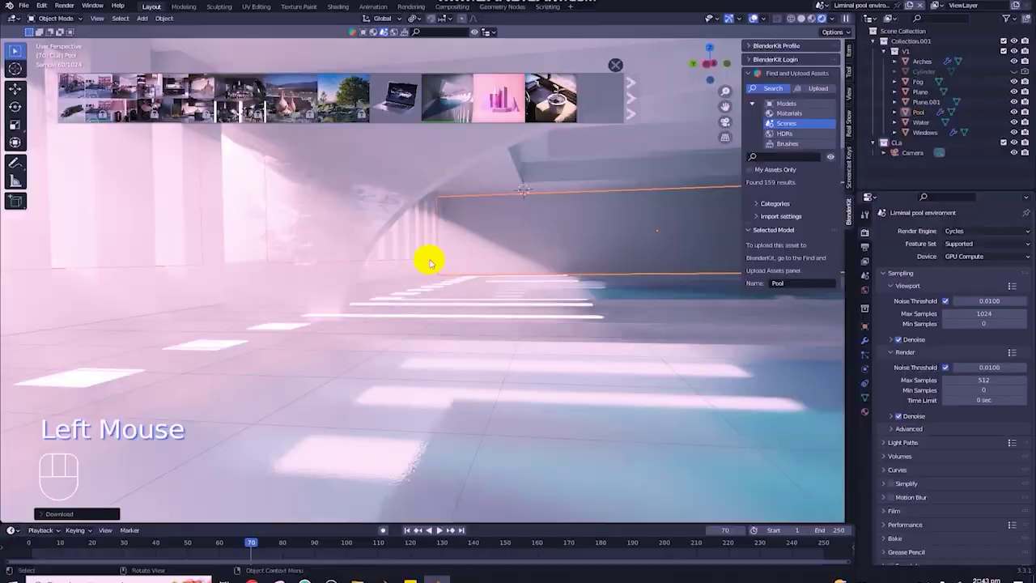
{"action": "middle_click_drag", "start_coordinate": [430, 263], "coordinate": [247, 254]}
{"action": "scroll", "coordinate": [257, 238], "scroll_direction": "up", "scroll_amount": 6}
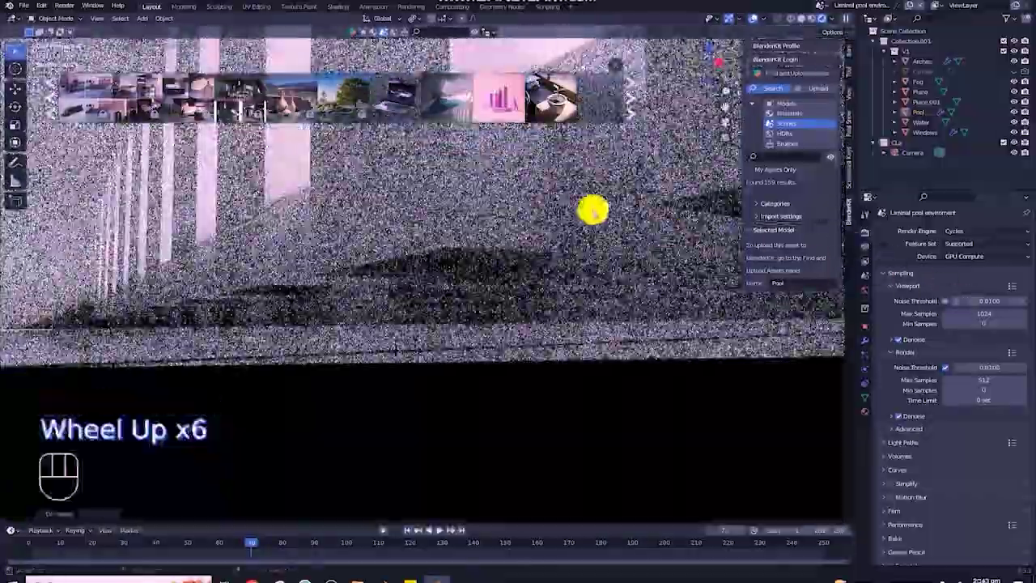
{"action": "scroll", "coordinate": [592, 209], "scroll_direction": "up", "scroll_amount": 2}
{"action": "middle_click_drag", "start_coordinate": [591, 208], "coordinate": [549, 223]}
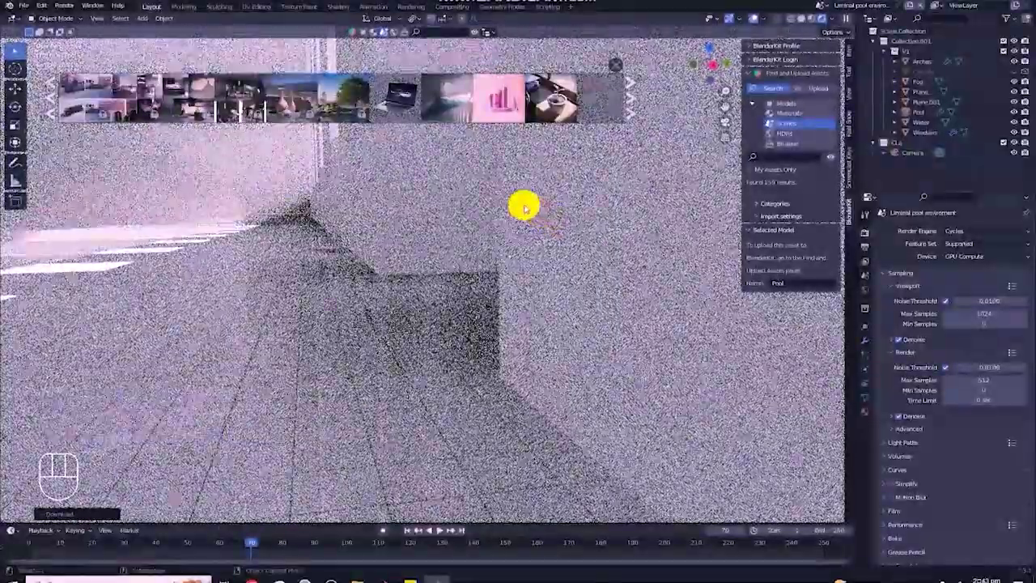
{"action": "scroll", "coordinate": [522, 206], "scroll_direction": "down", "scroll_amount": 4}
{"action": "scroll", "coordinate": [329, 245], "scroll_direction": "down", "scroll_amount": 4}
{"action": "middle_click_drag", "start_coordinate": [328, 245], "coordinate": [361, 240]}
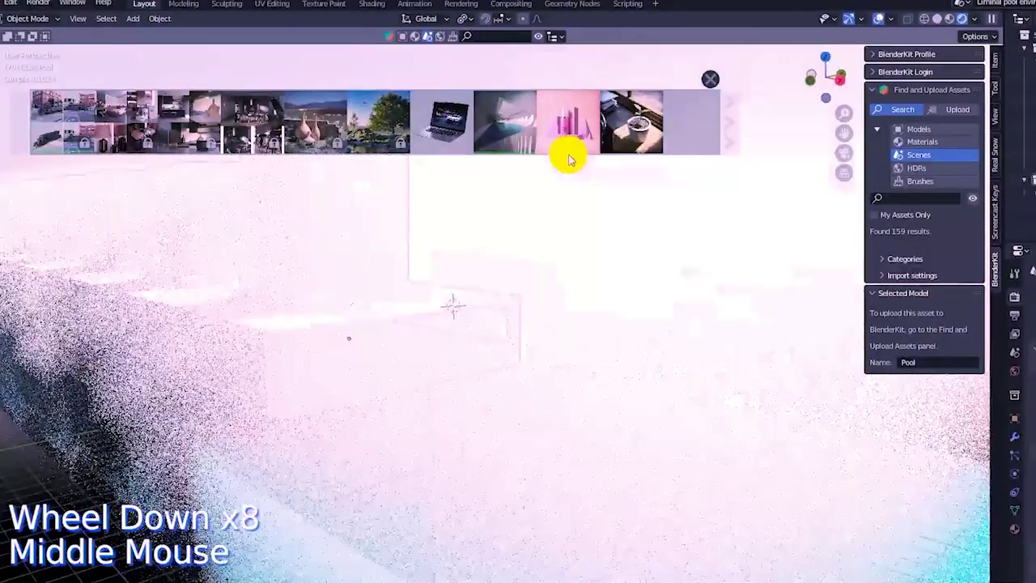
- Select all objects and delete them, leaving an empty scene
{"action": "mouse_move", "coordinate": [621, 137]}
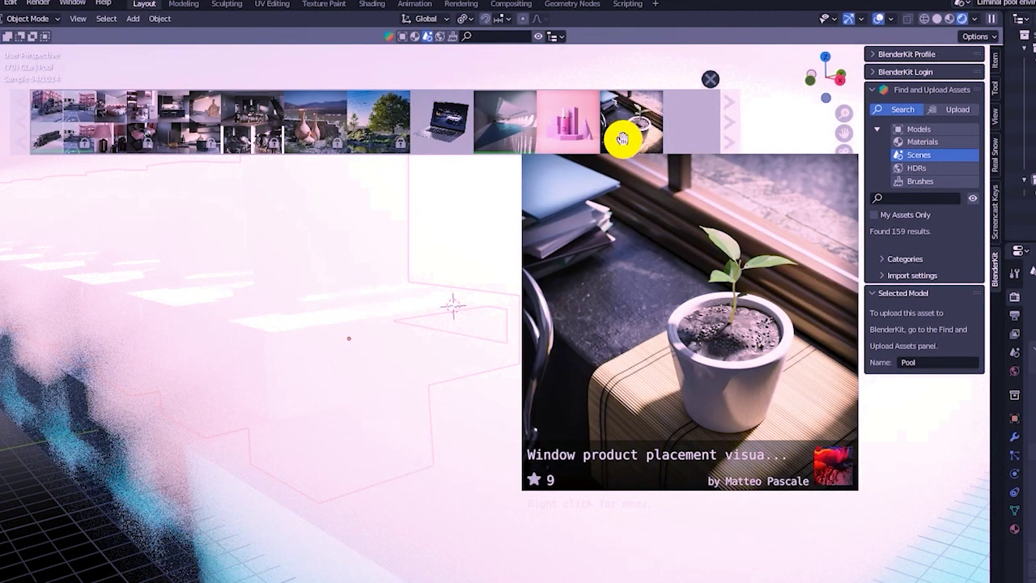
{"action": "key", "text": "a"}
{"action": "key", "text": "Delete"}
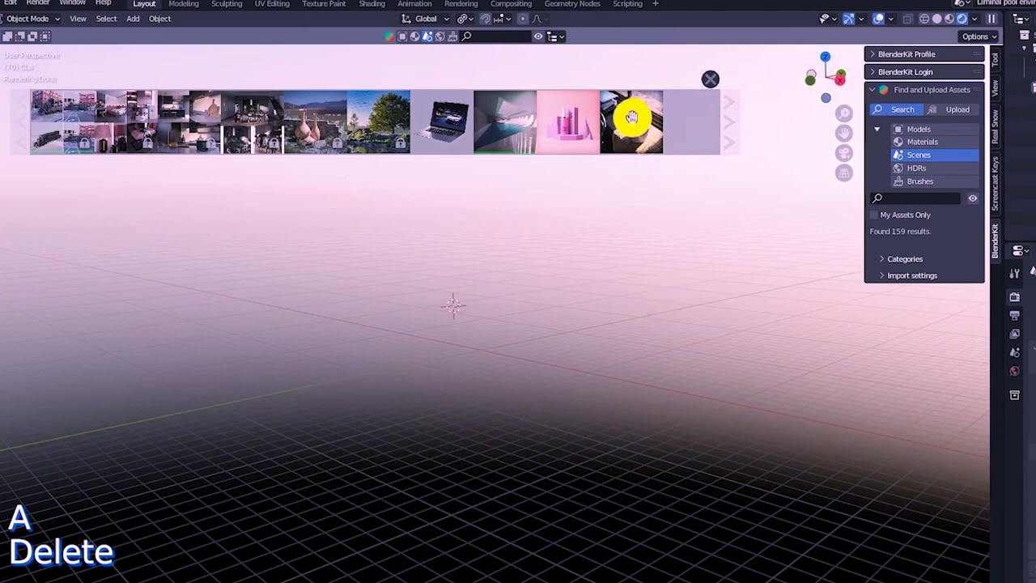
- Download the Window product placement visualization scene and switch to Solid shading
{"action": "left_click", "coordinate": [632, 117]}
{"action": "left_click", "coordinate": [629, 169]}
{"action": "scroll", "coordinate": [526, 295], "scroll_direction": "up", "scroll_amount": 4}
{"action": "scroll", "coordinate": [527, 295], "scroll_direction": "down", "scroll_amount": 2}
{"action": "scroll", "coordinate": [526, 295], "scroll_direction": "up", "scroll_amount": 1}
{"action": "middle_click_drag", "start_coordinate": [526, 295], "coordinate": [636, 126]}
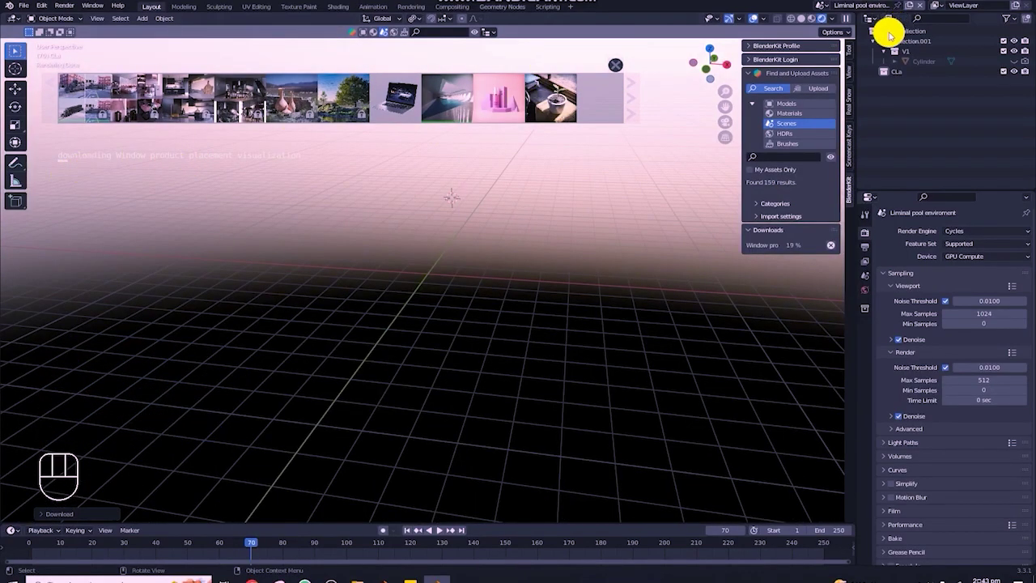
{"action": "left_click", "coordinate": [801, 18]}
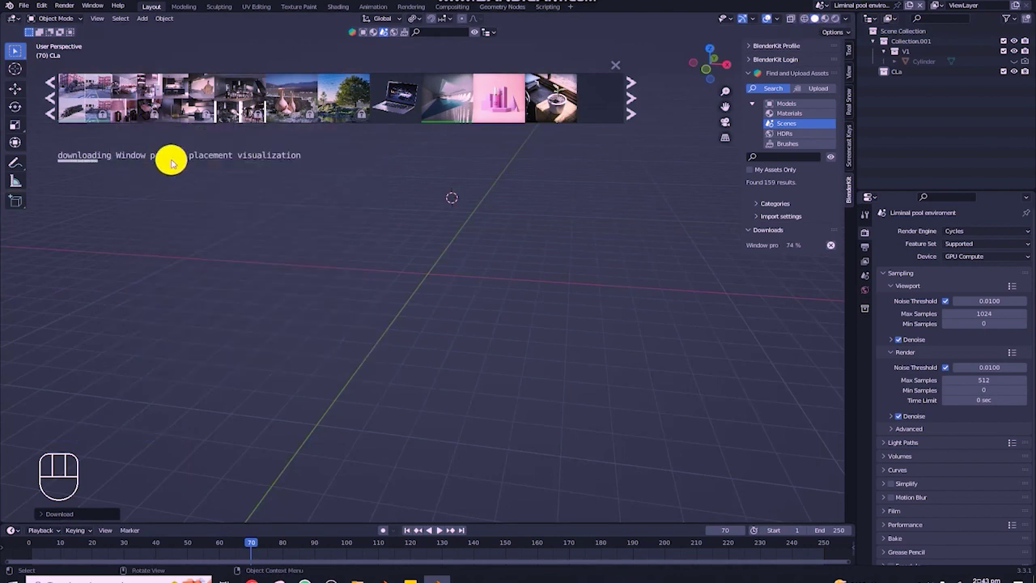
- View the window scene through its camera (Numpad 0) and close the BlenderKit asset bar
{"action": "right_click", "coordinate": [357, 233]}
{"action": "scroll", "coordinate": [581, 275], "scroll_direction": "up", "scroll_amount": 2}
{"action": "scroll", "coordinate": [518, 269], "scroll_direction": "down", "scroll_amount": 1}
{"action": "middle_click", "coordinate": [434, 261]}
{"action": "middle_click_drag", "start_coordinate": [434, 261], "coordinate": [480, 277]}
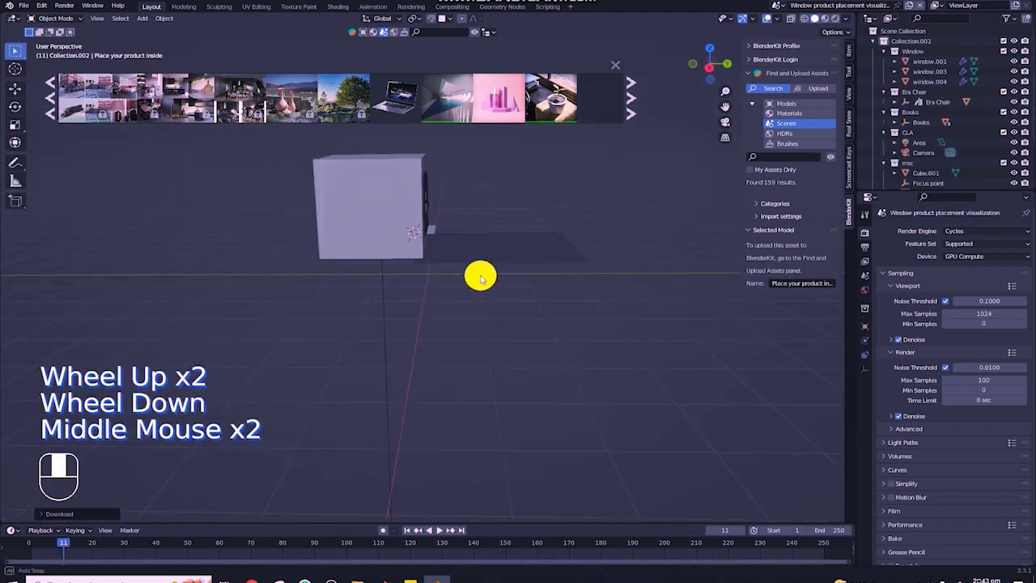
{"action": "scroll", "coordinate": [480, 278], "scroll_direction": "up", "scroll_amount": 1}
{"action": "key", "text": "KP_0"}
{"action": "left_click", "coordinate": [485, 31]}
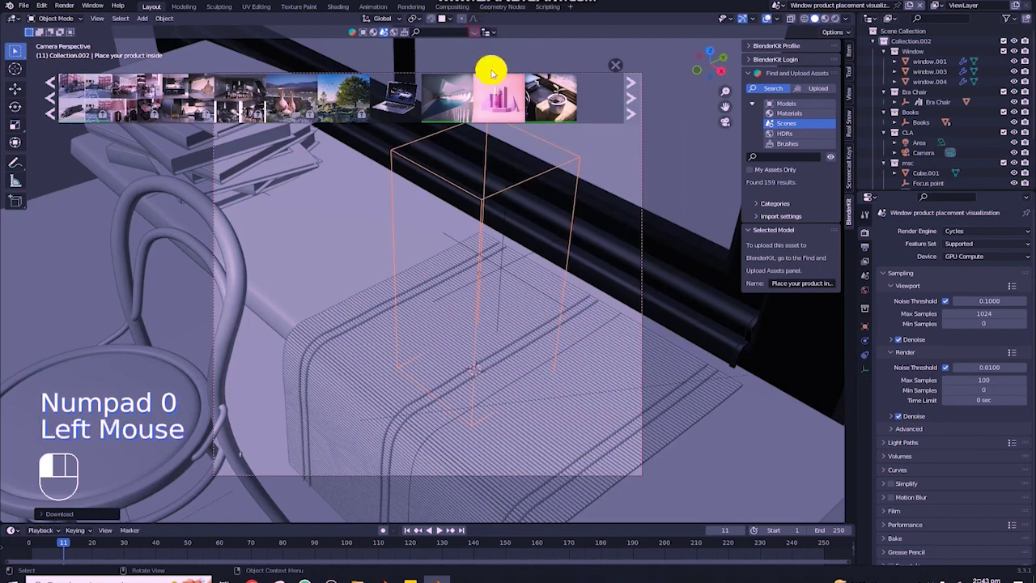
{"action": "middle_click_drag", "start_coordinate": [491, 77], "coordinate": [696, 73]}
{"action": "left_click", "coordinate": [723, 121]}
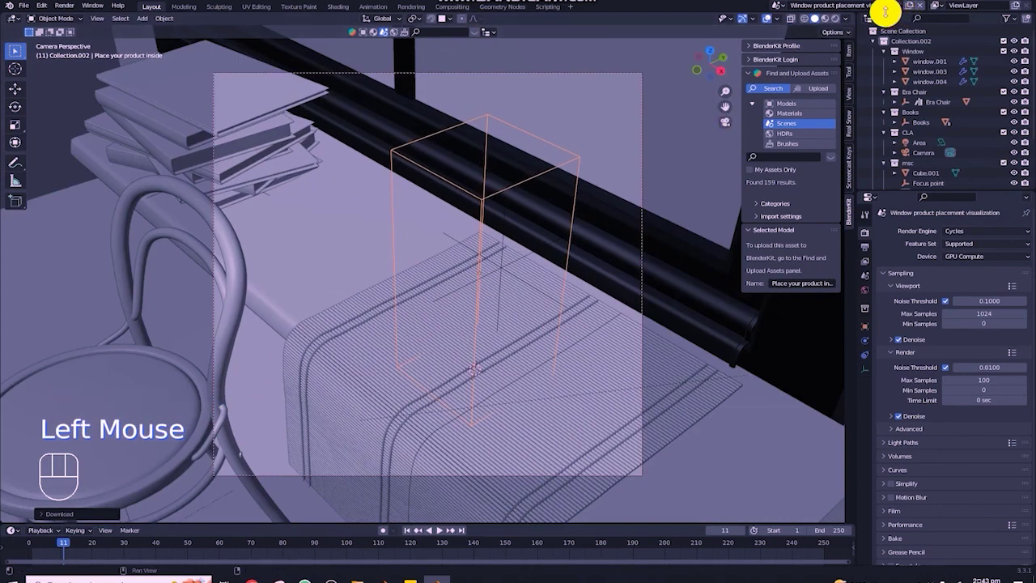
- Switch to Rendered shading and orbit around the room, cancelling an accidental move
{"action": "left_click", "coordinate": [832, 19]}
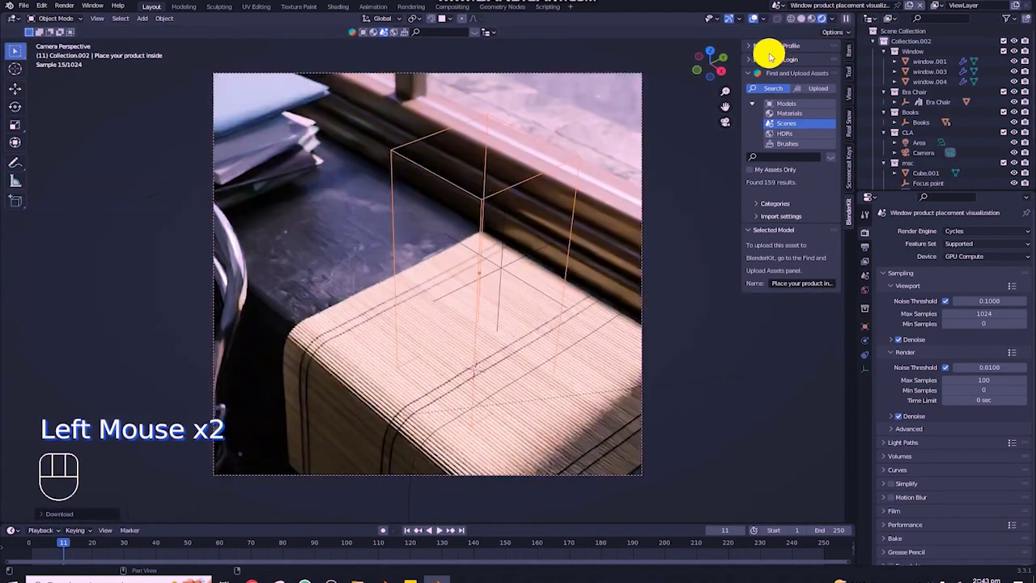
{"action": "middle_click_drag", "start_coordinate": [467, 259], "coordinate": [491, 273]}
{"action": "scroll", "coordinate": [465, 256], "scroll_direction": "up", "scroll_amount": 2}
{"action": "scroll", "coordinate": [448, 259], "scroll_direction": "down", "scroll_amount": 2}
{"action": "key", "text": "g"}
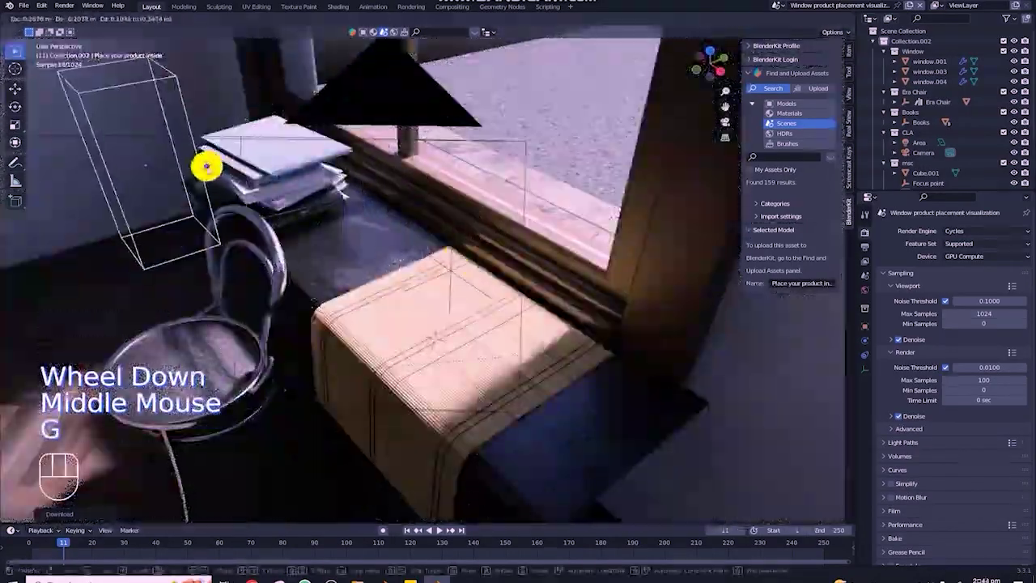
{"action": "right_click", "coordinate": [474, 234]}
{"action": "middle_click_drag", "start_coordinate": [475, 234], "coordinate": [507, 231]}
{"action": "scroll", "coordinate": [502, 247], "scroll_direction": "down", "scroll_amount": 2}
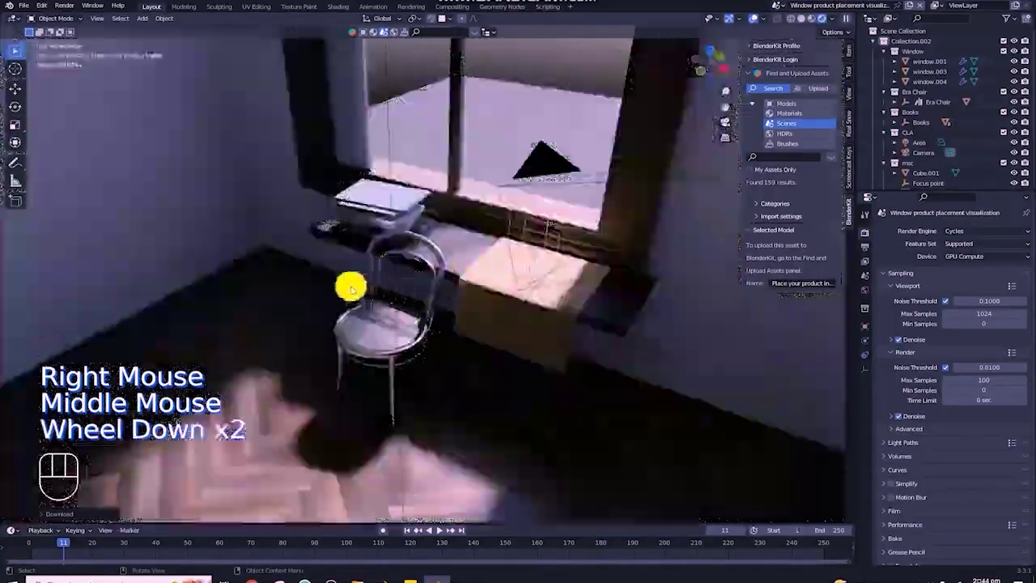
{"action": "middle_click_drag", "start_coordinate": [350, 288], "coordinate": [351, 284]}
{"action": "scroll", "coordinate": [363, 283], "scroll_direction": "down", "scroll_amount": 3}
{"action": "scroll", "coordinate": [363, 259], "scroll_direction": "up", "scroll_amount": 2}
- Cancel another move and zoom around to bring the cube into view
{"action": "key", "text": "g"}
{"action": "right_click", "coordinate": [385, 234]}
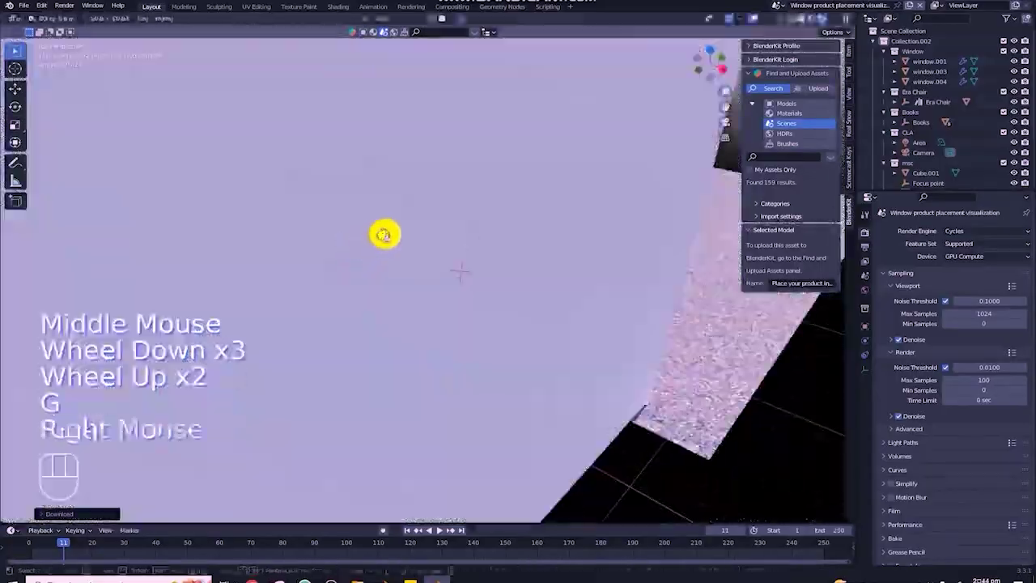
{"action": "scroll", "coordinate": [383, 233], "scroll_direction": "up", "scroll_amount": 2}
{"action": "mouse_move", "coordinate": [381, 231]}
{"action": "middle_mouse_down"}
{"action": "mouse_move", "coordinate": [416, 213]}
{"action": "mouse_move", "coordinate": [387, 241]}
{"action": "mouse_move", "coordinate": [377, 227]}
{"action": "middle_mouse_up"}
{"action": "scroll", "coordinate": [400, 227], "scroll_direction": "down", "scroll_amount": 4}
{"action": "scroll", "coordinate": [401, 225], "scroll_direction": "up", "scroll_amount": 1}
{"action": "scroll", "coordinate": [400, 222], "scroll_direction": "up", "scroll_amount": 3}
{"action": "scroll", "coordinate": [417, 214], "scroll_direction": "down", "scroll_amount": 2}
{"action": "scroll", "coordinate": [416, 215], "scroll_direction": "up", "scroll_amount": 2}
{"action": "scroll", "coordinate": [410, 213], "scroll_direction": "down", "scroll_amount": 4}
{"action": "scroll", "coordinate": [409, 213], "scroll_direction": "up", "scroll_amount": 1}
- Delete all the window scene's objects and switch BlenderKit to HDRs
{"action": "key", "text": "a"}
{"action": "key", "text": "Delete"}
{"action": "left_click", "coordinate": [784, 132]}
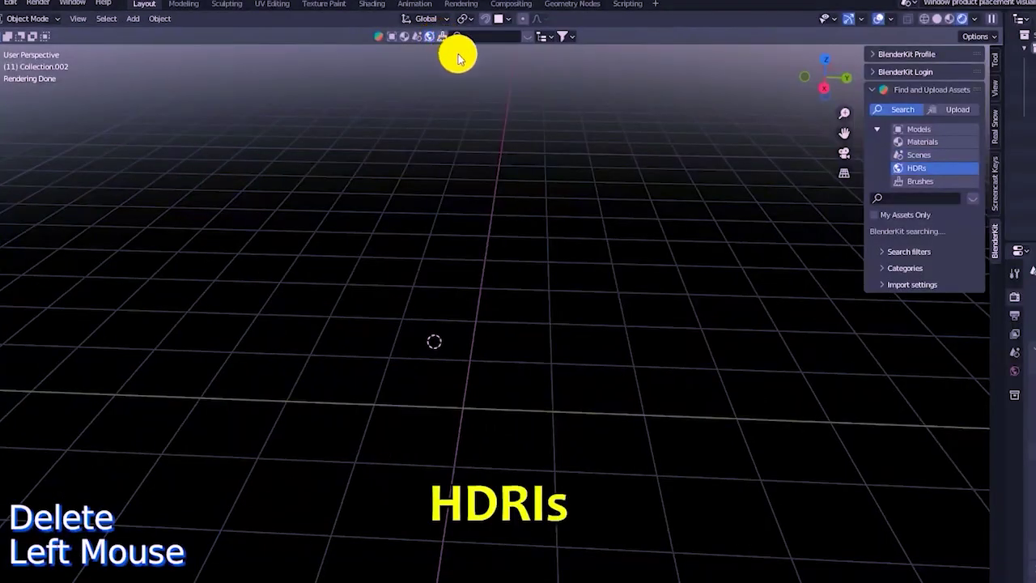
{"action": "key", "text": "shift+x"}
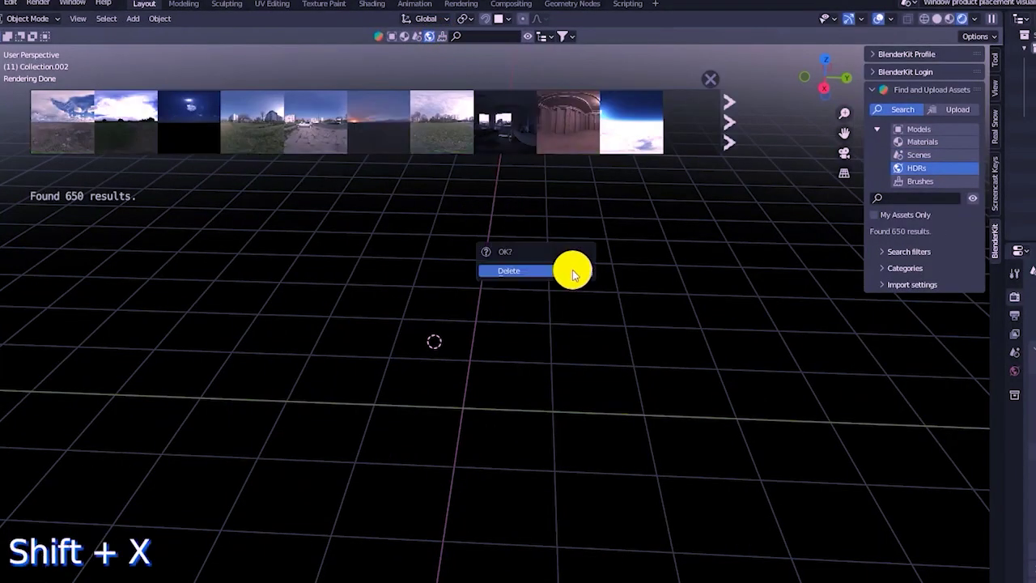
{"action": "left_click", "coordinate": [571, 274]}
{"action": "key", "text": "shift+s"}
- Add a cylinder, frame it, and open download options for the Small park in city HDRI
{"action": "key", "text": "shift+a"}
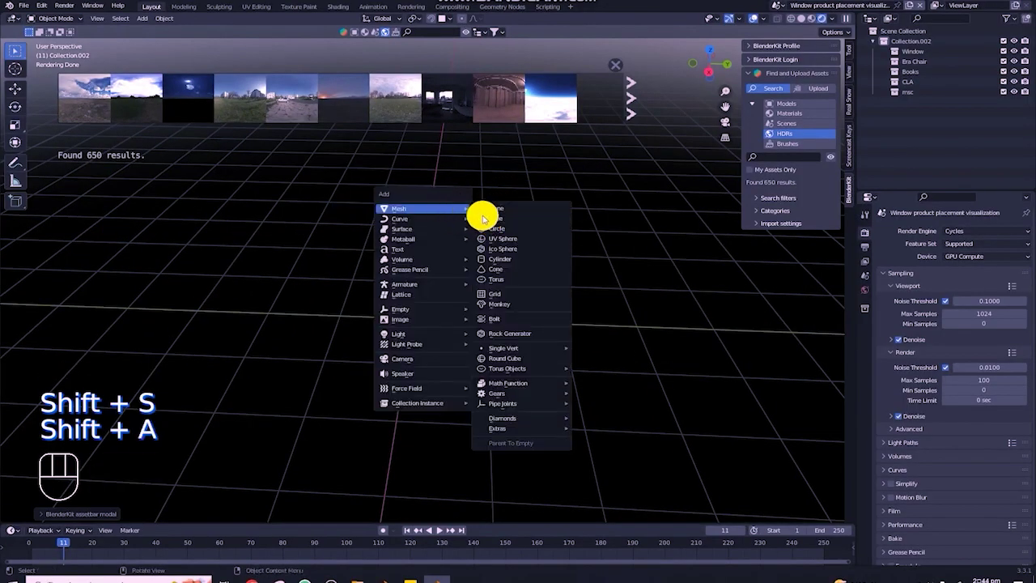
{"action": "left_click", "coordinate": [523, 259]}
{"action": "key", "text": "KP_Decimal"}
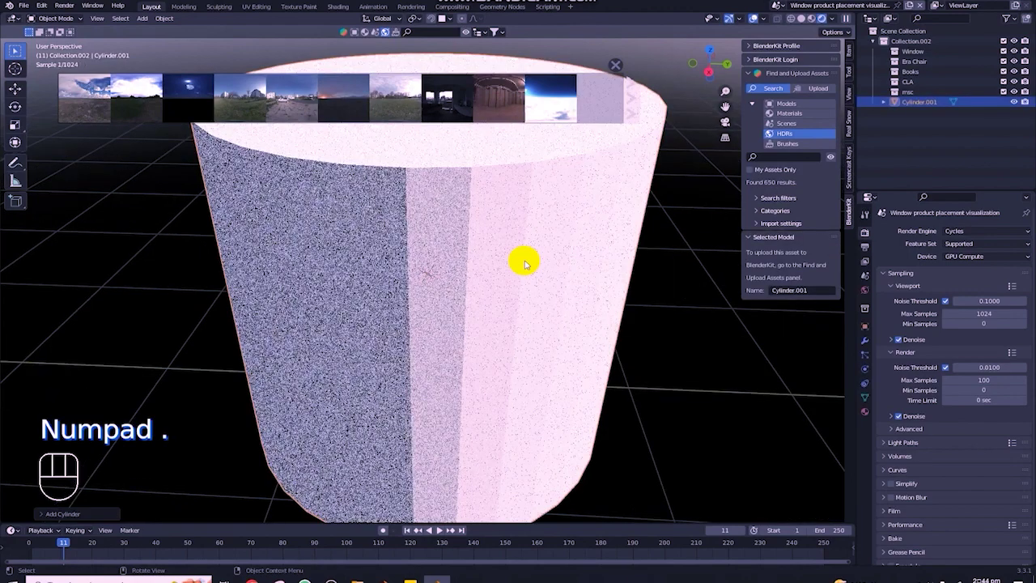
{"action": "key", "text": "shift+c"}
{"action": "middle_click_drag", "start_coordinate": [531, 259], "coordinate": [481, 289]}
{"action": "scroll", "coordinate": [481, 289], "scroll_direction": "down", "scroll_amount": 1}
{"action": "mouse_move", "coordinate": [401, 88]}
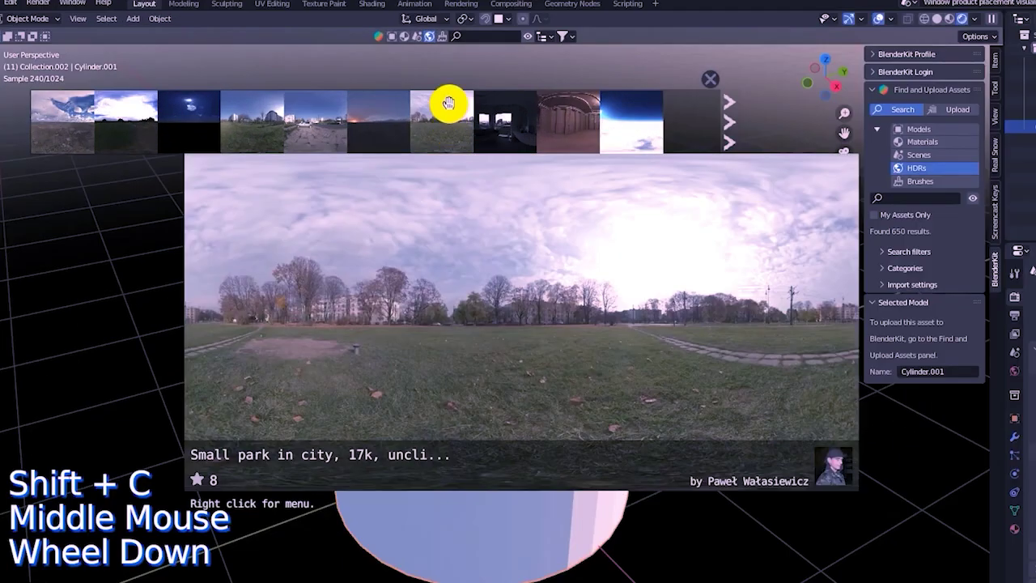
{"action": "left_click", "coordinate": [443, 108]}
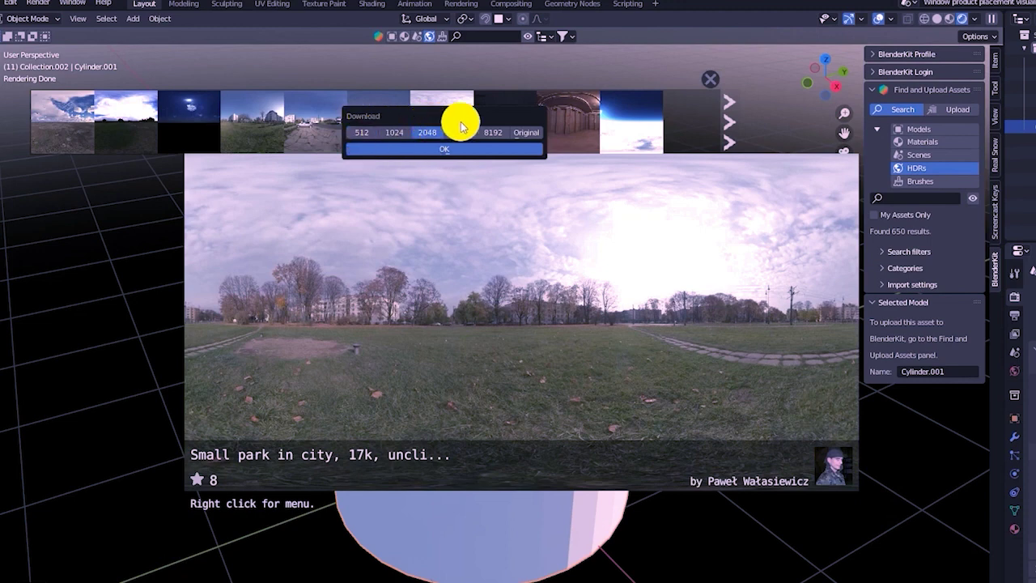
- Download the small city park HDRI at 512 resolution and orbit to view it around the cylinder
{"action": "left_click", "coordinate": [365, 134]}
{"action": "left_click", "coordinate": [376, 152]}
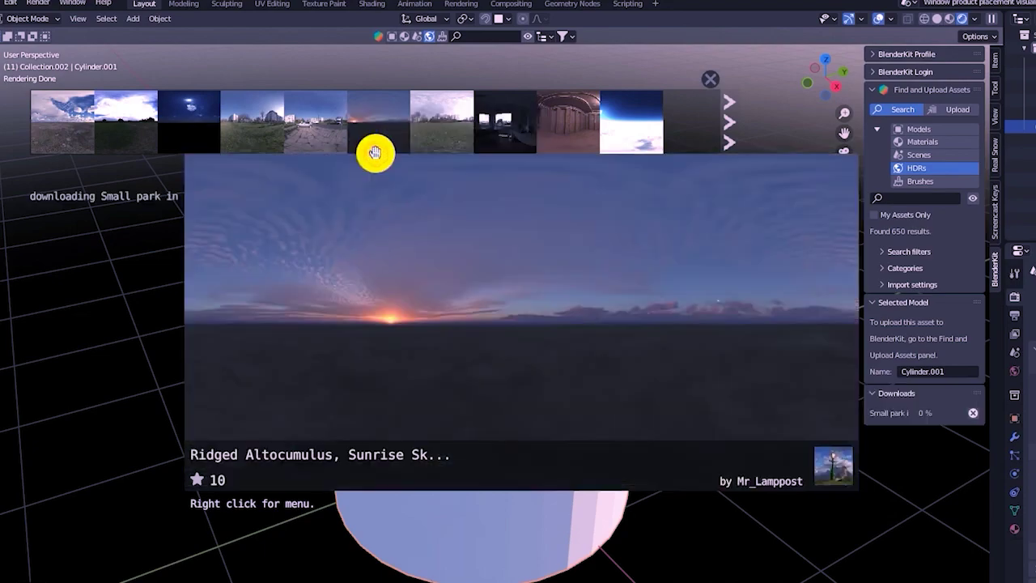
{"action": "scroll", "coordinate": [742, 398], "scroll_direction": "down", "scroll_amount": 3}
{"action": "scroll", "coordinate": [742, 398], "scroll_direction": "up", "scroll_amount": 2}
{"action": "middle_click_drag", "start_coordinate": [743, 397], "coordinate": [679, 377]}
{"action": "middle_click_drag", "start_coordinate": [568, 411], "coordinate": [659, 301]}
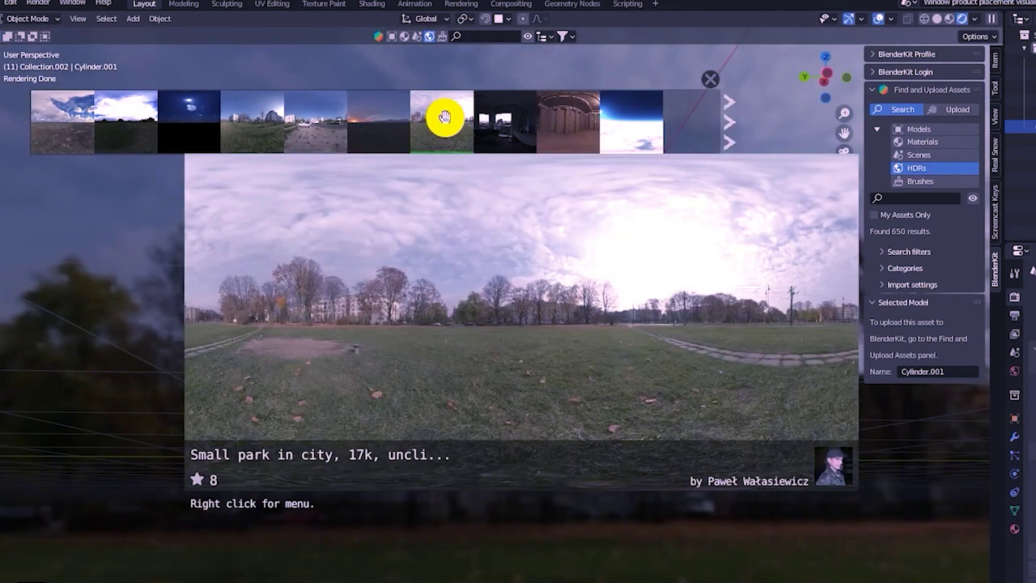
- Re-download the park HDRI at 8192 resolution
{"action": "left_click", "coordinate": [444, 118]}
{"action": "left_click", "coordinate": [495, 140]}
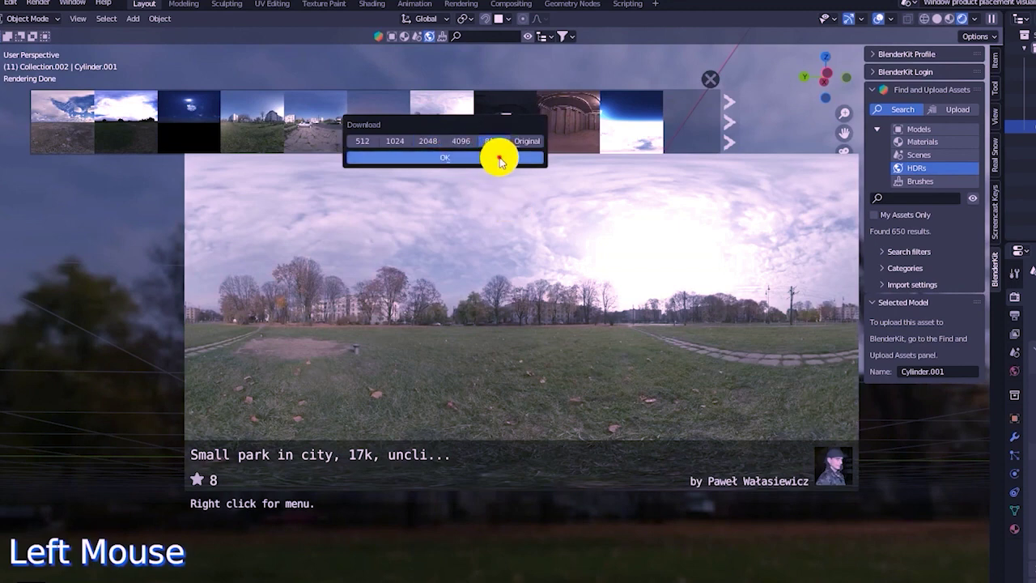
{"action": "left_click", "coordinate": [500, 159]}
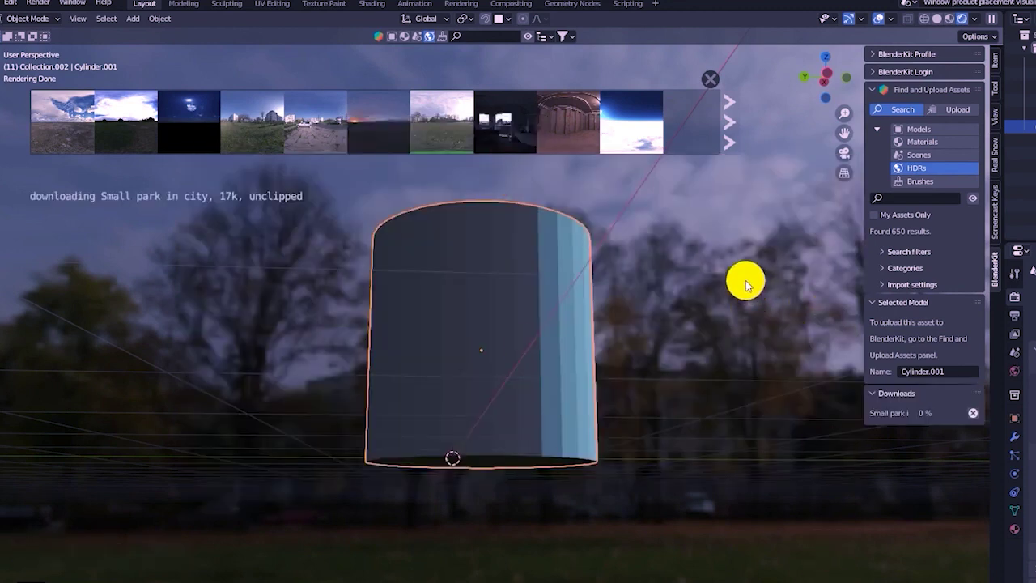